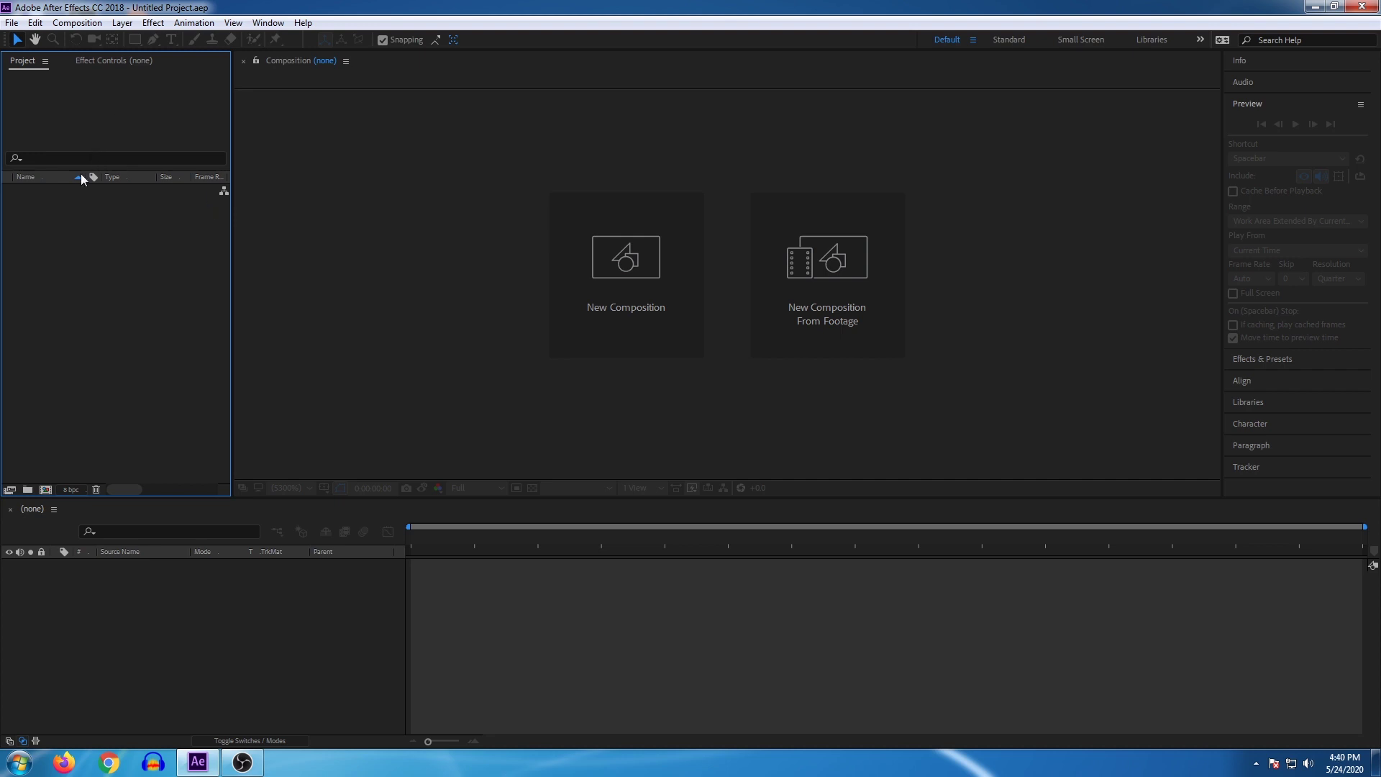
- Create a 1920×1080, 24 fps composition named Comp 1 from the HDTV 1080 24 preset
left_click(81, 23)
left_click(64, 25)
left_click(63, 27)
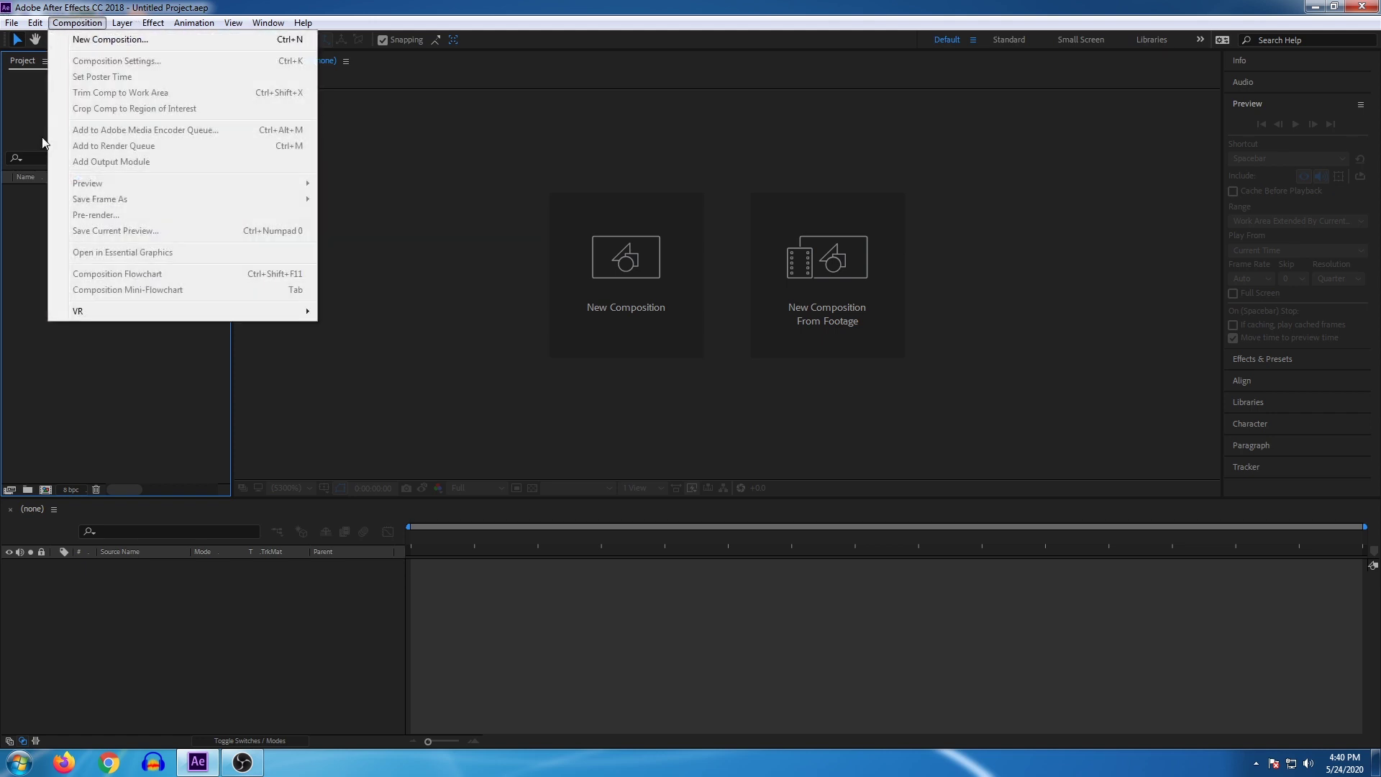
left_click(108, 39)
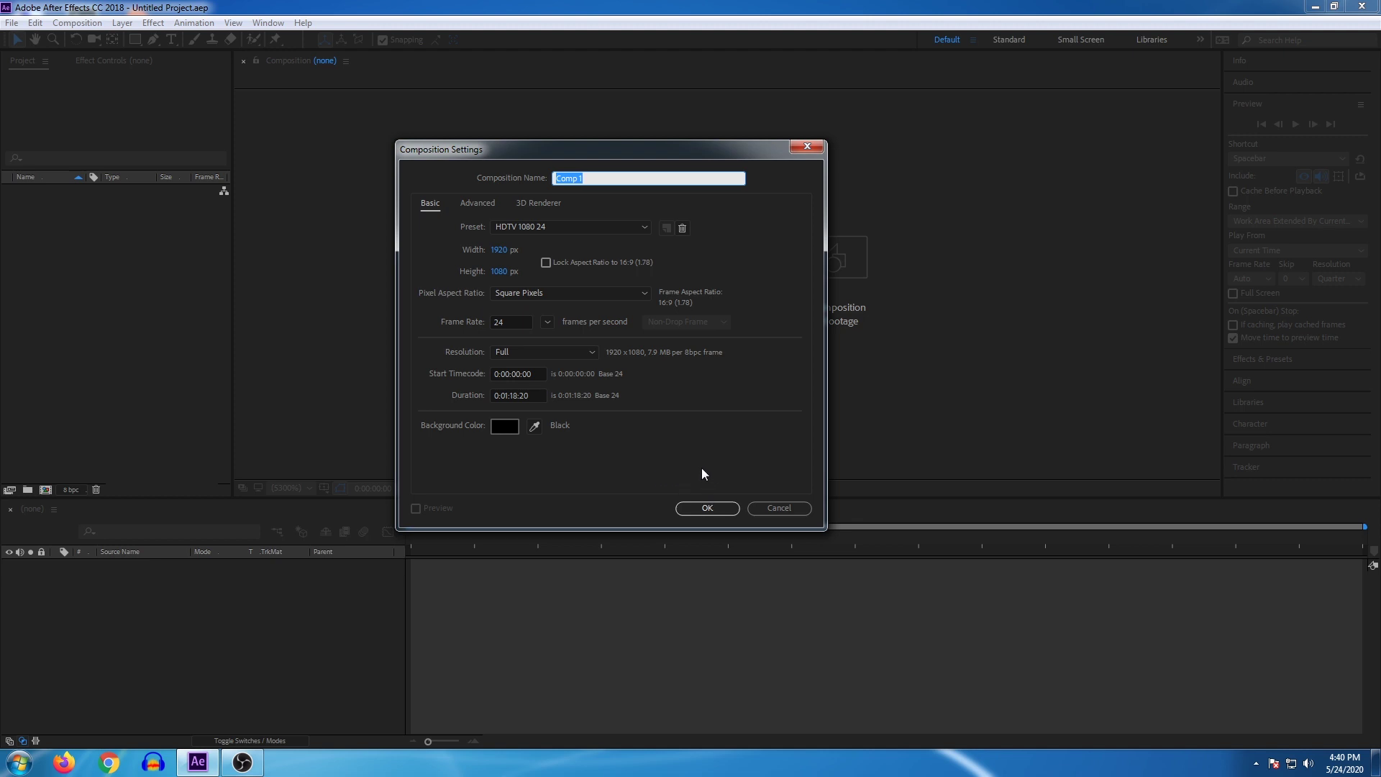
left_click(712, 507)
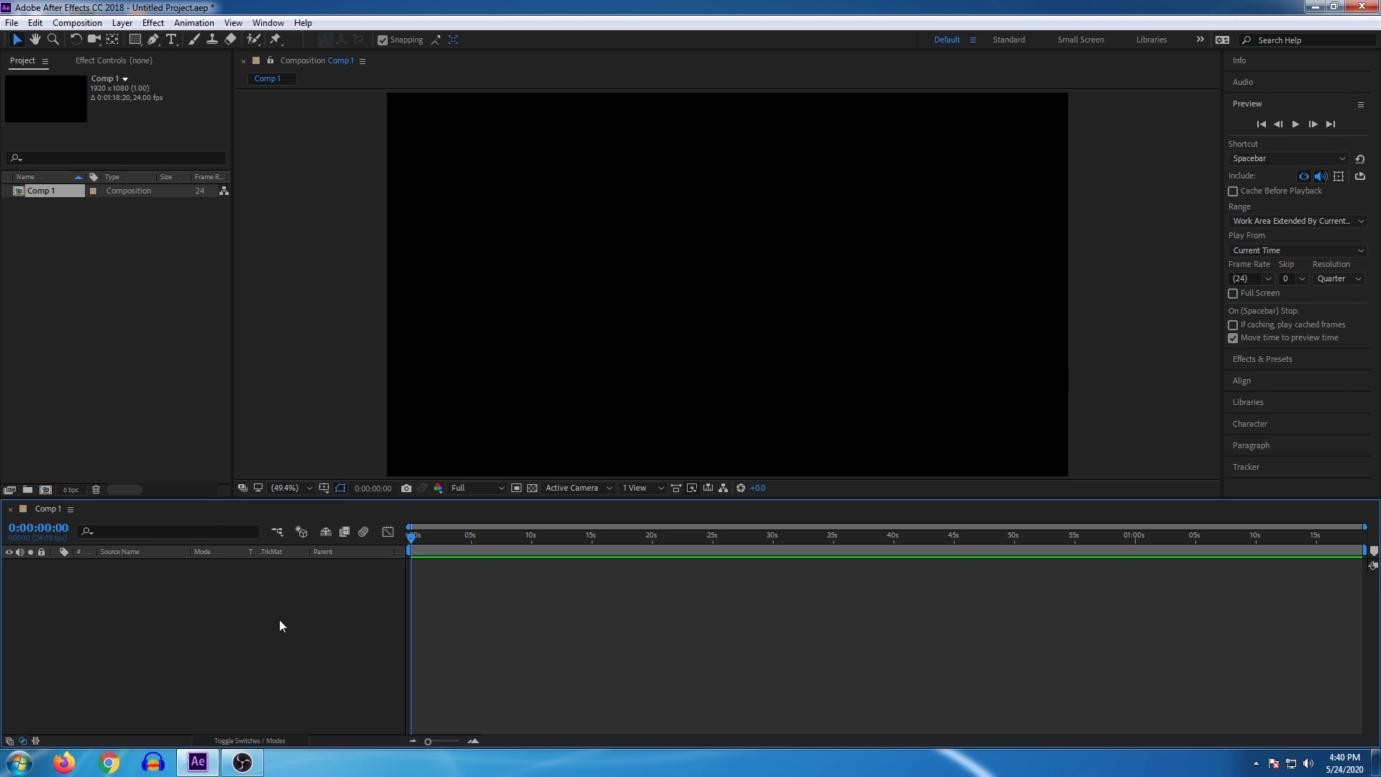
- Add a full-frame 1920×1080 white solid layer, White Solid 1, through the timeline's New > Solid menu
left_click(45, 192)
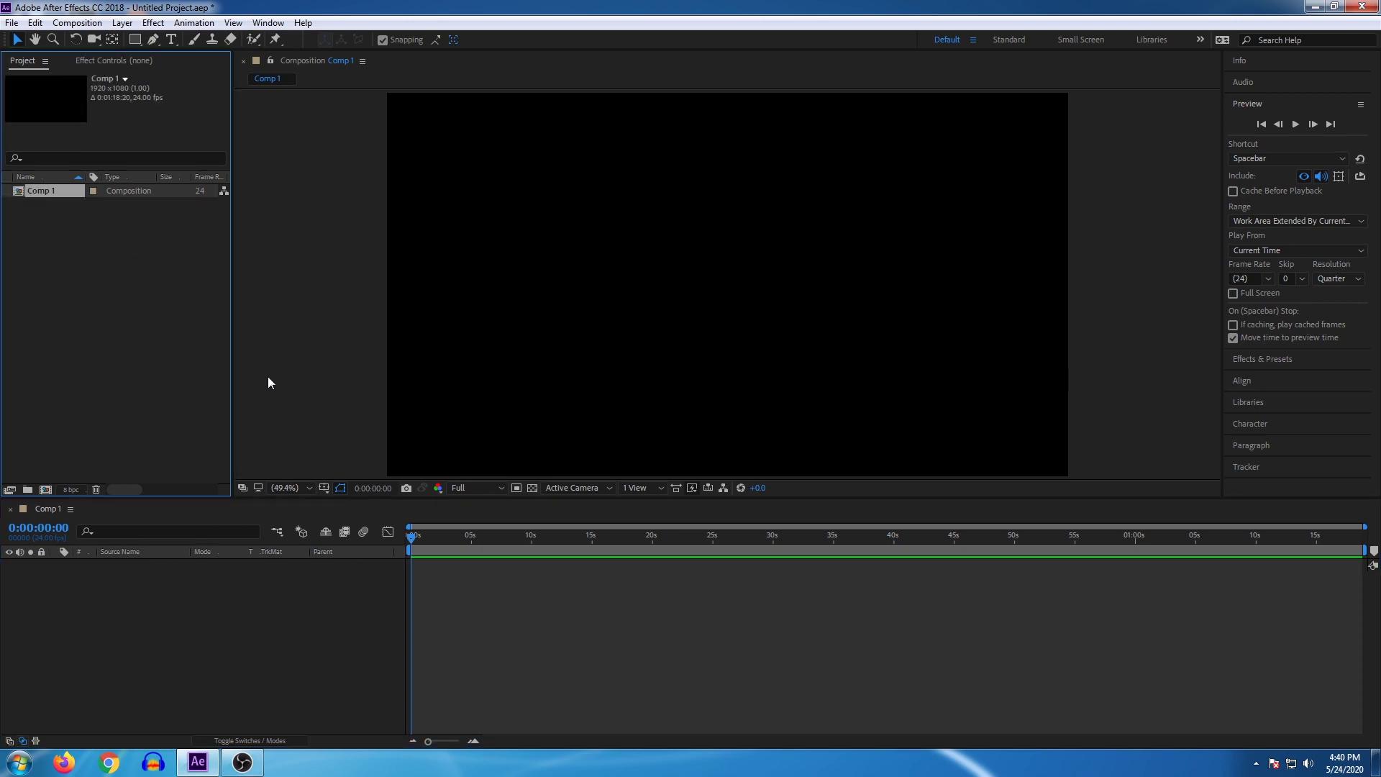
left_click(139, 582)
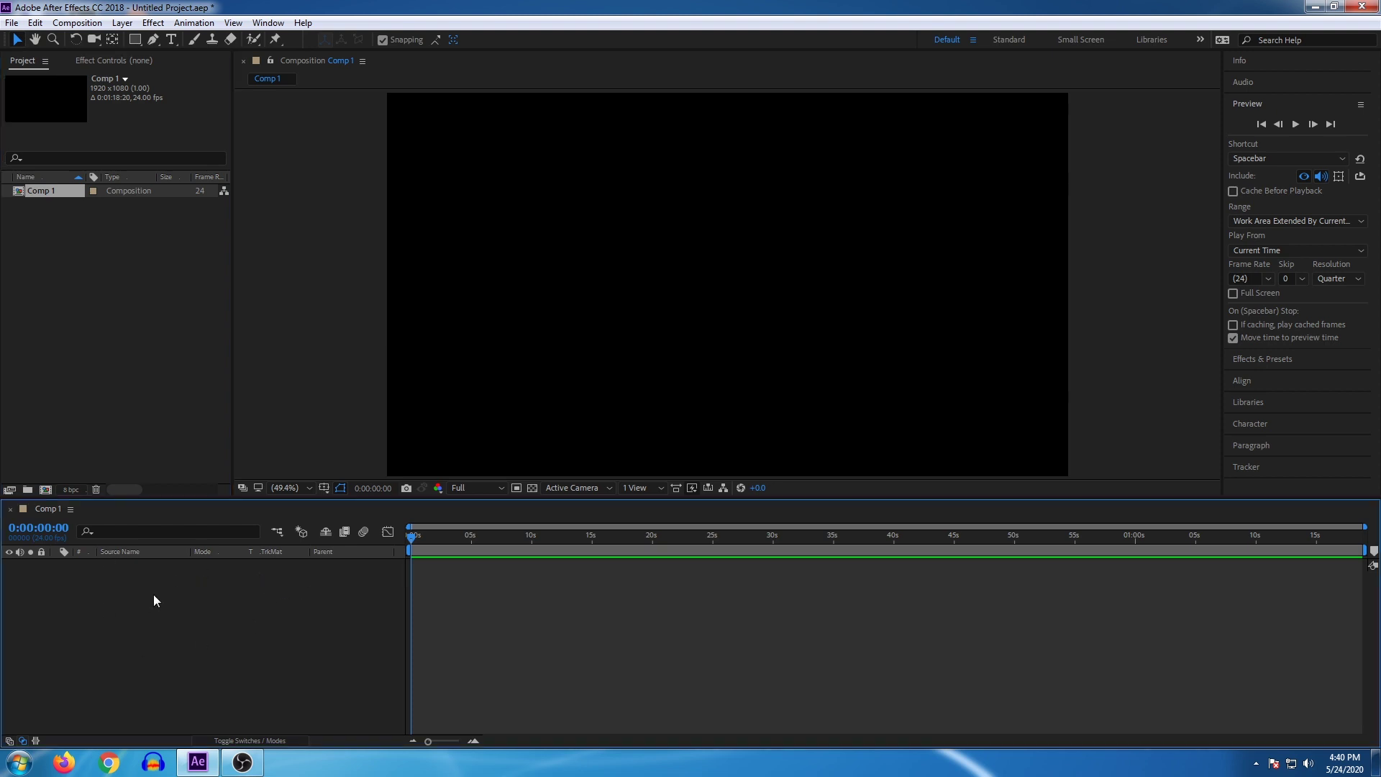
right_click(190, 591)
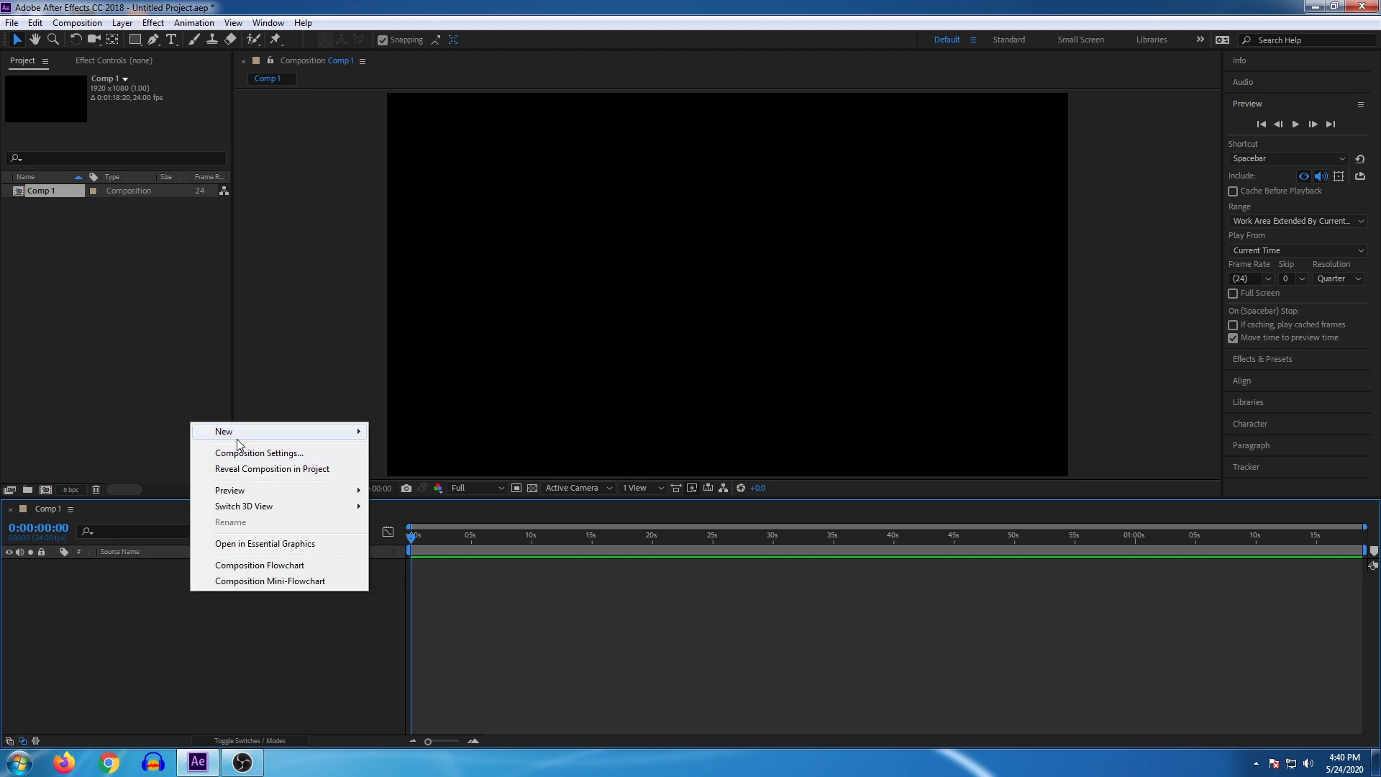
mouse_move(239, 437)
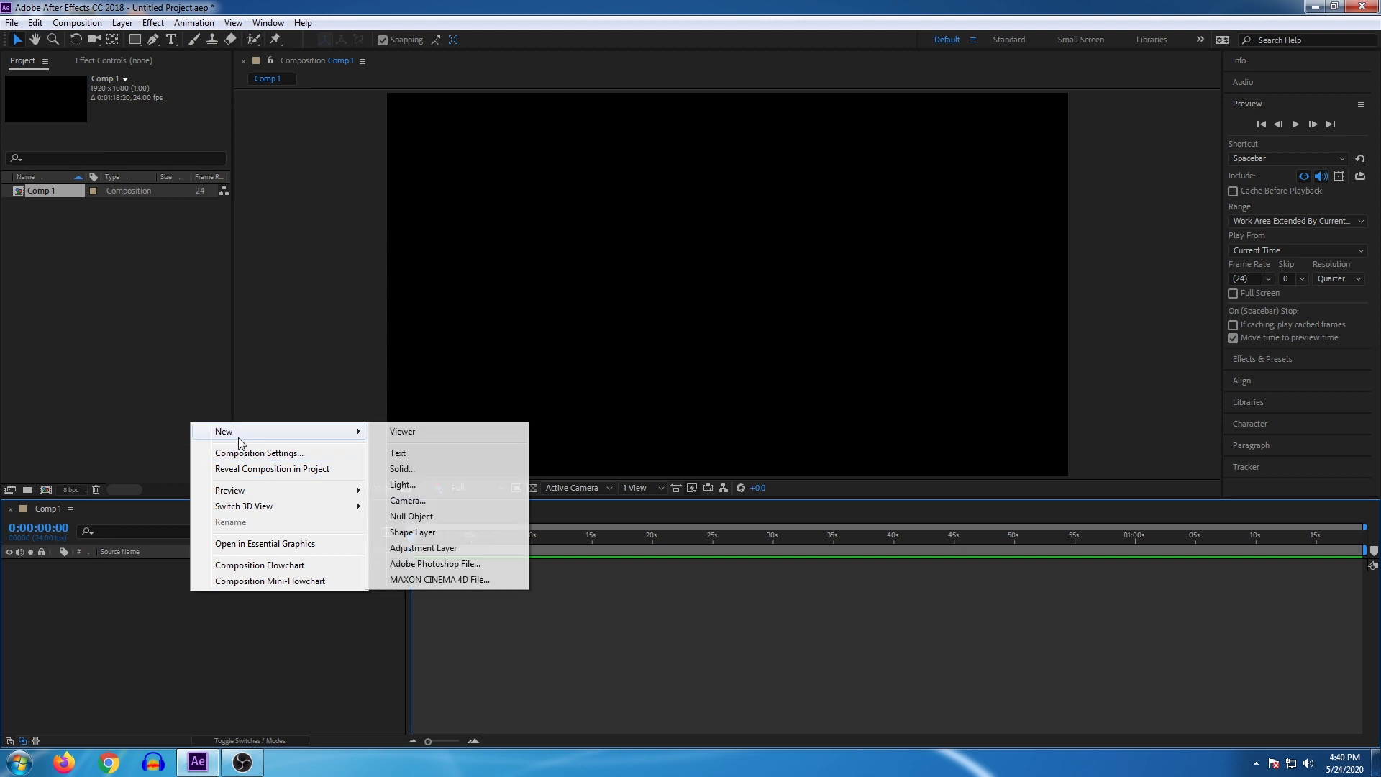
left_click(438, 469)
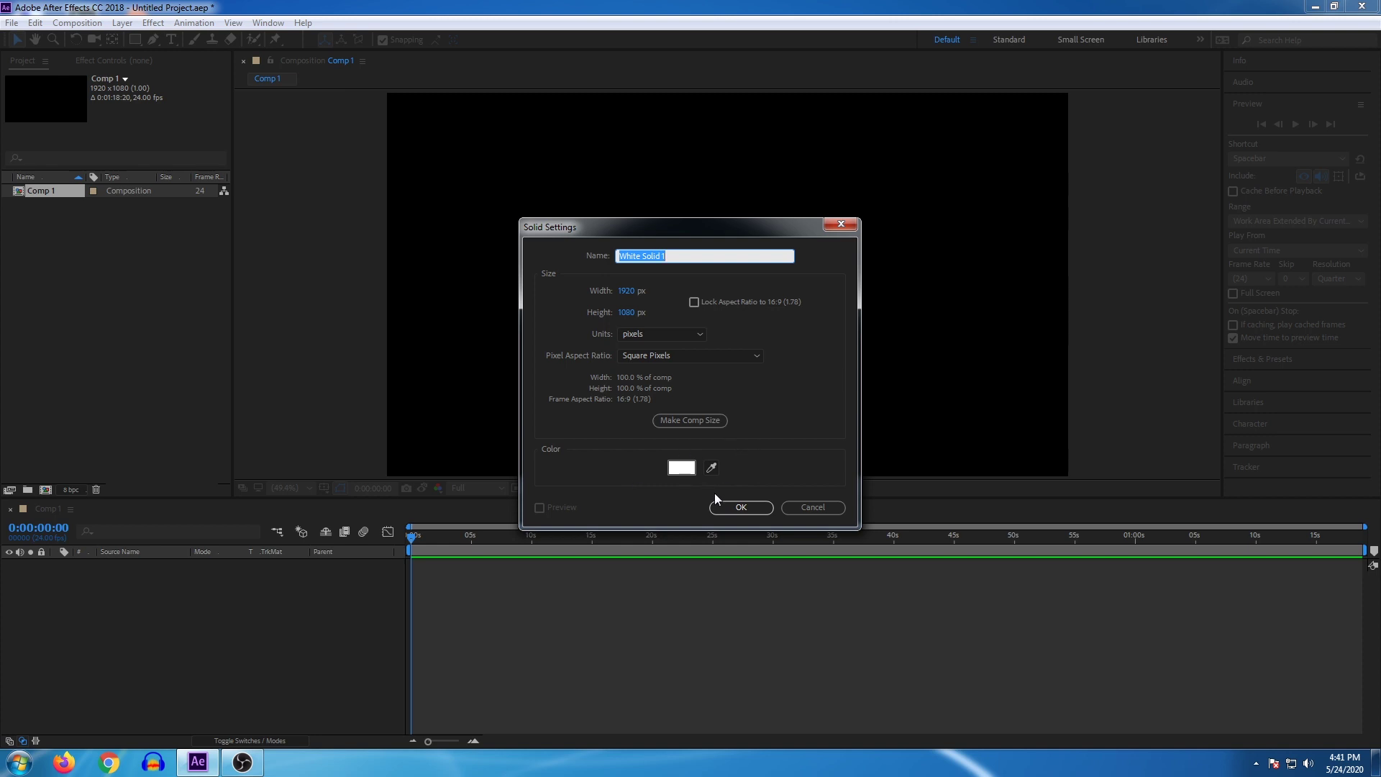
left_click(682, 467)
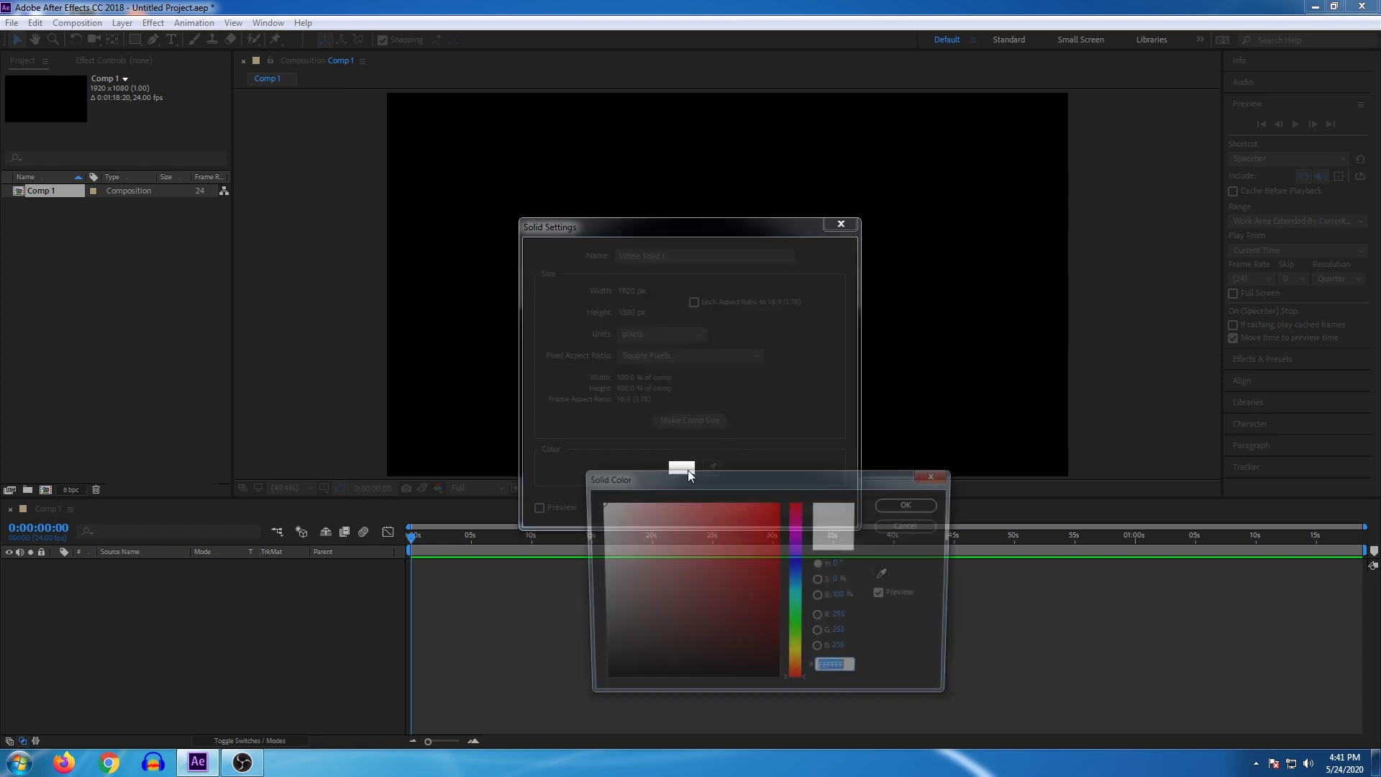
left_click(912, 504)
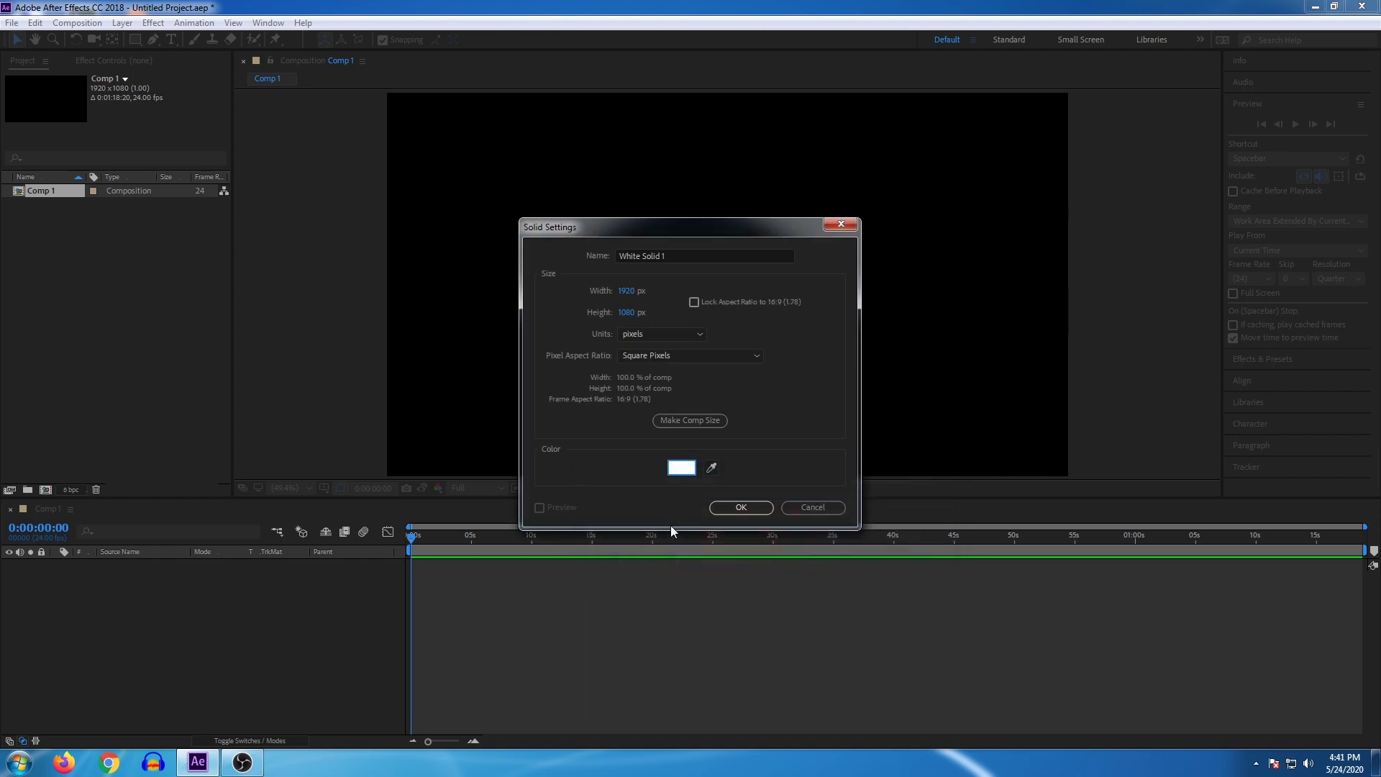
left_click(750, 508)
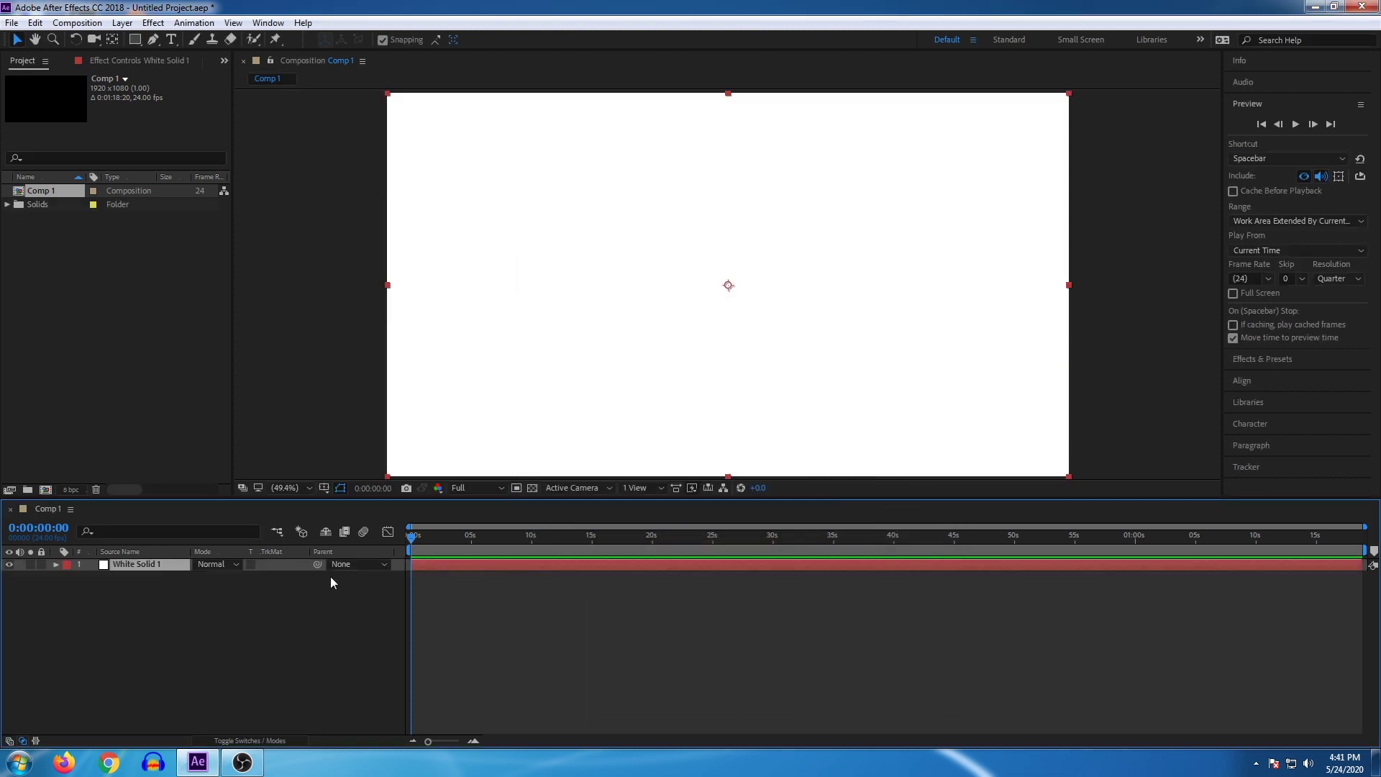
- Select the Pen tool and set new shapes to no fill with a solid colour stroke
left_click(304, 590)
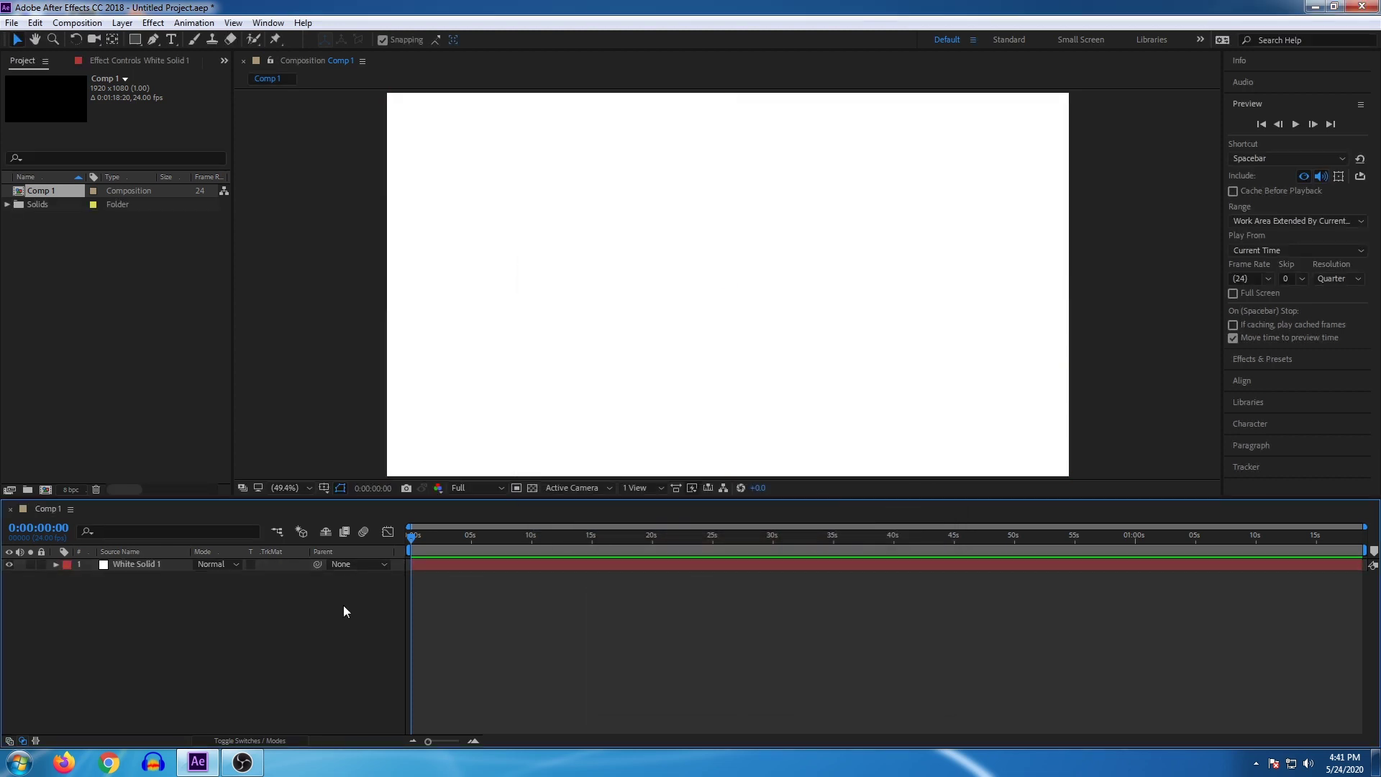
left_click(152, 41)
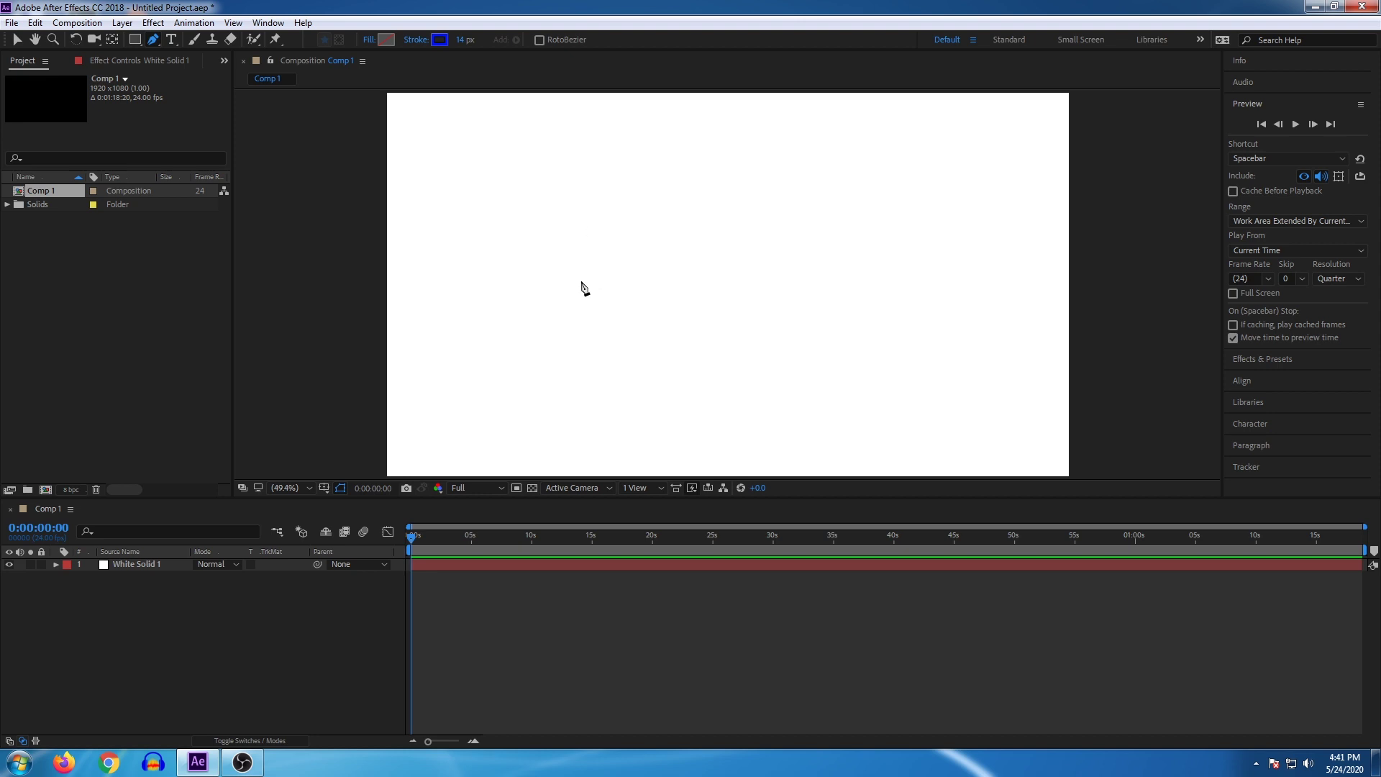
left_click(367, 40)
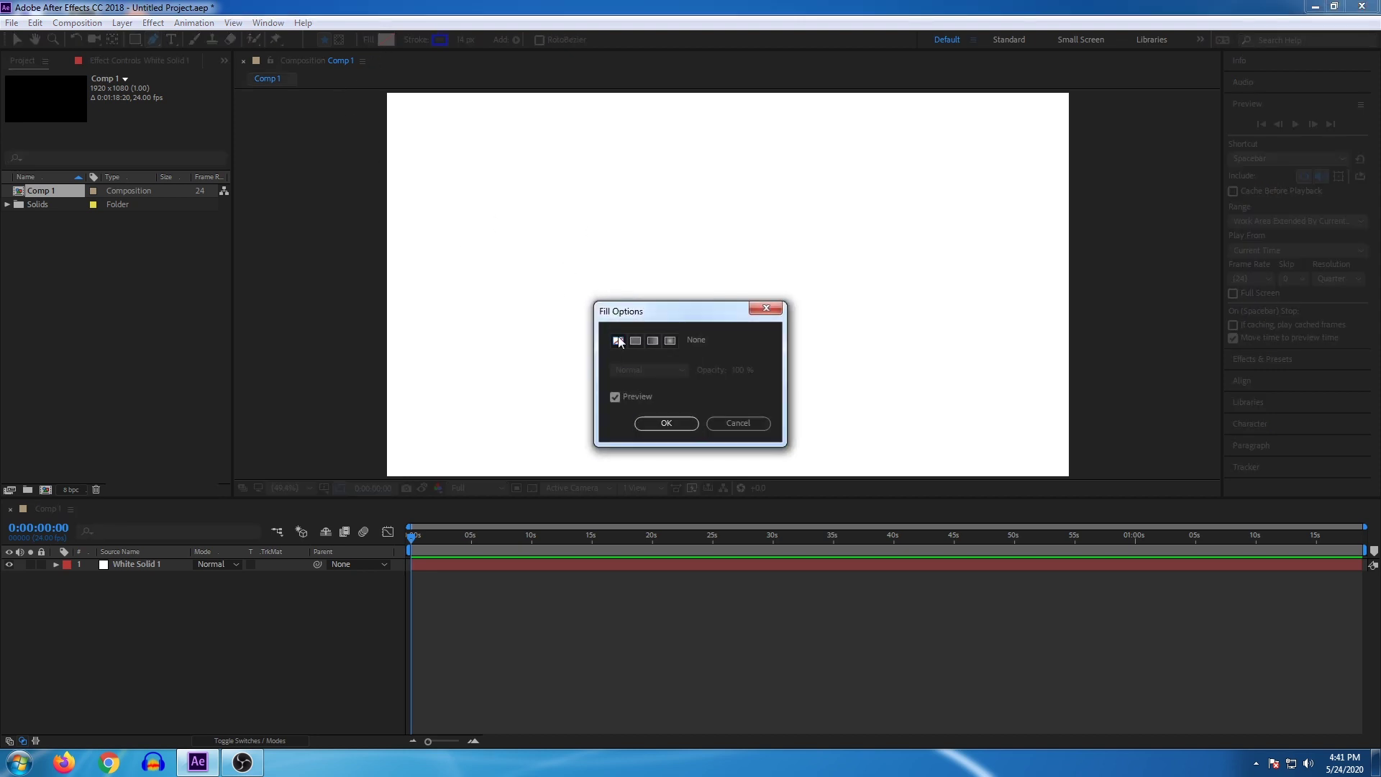
left_click(666, 423)
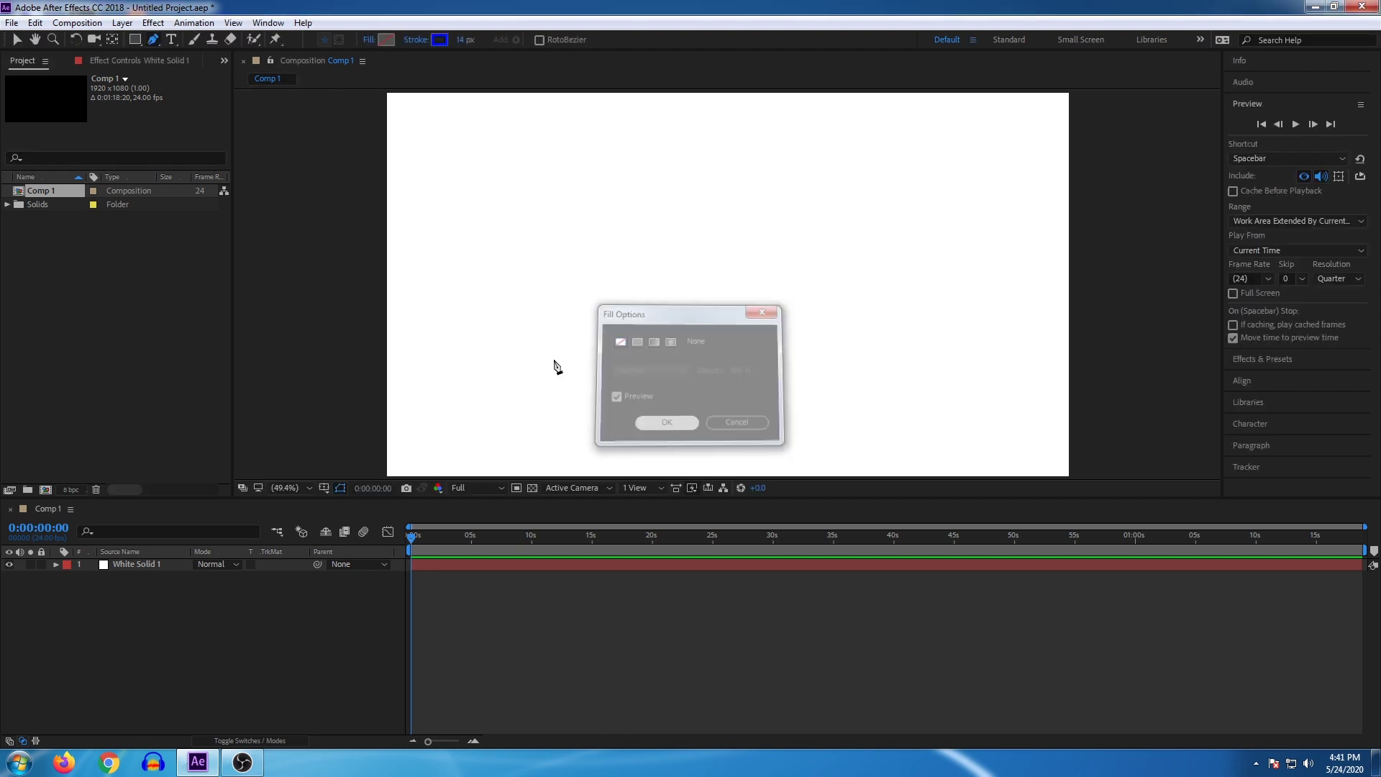
left_click(417, 40)
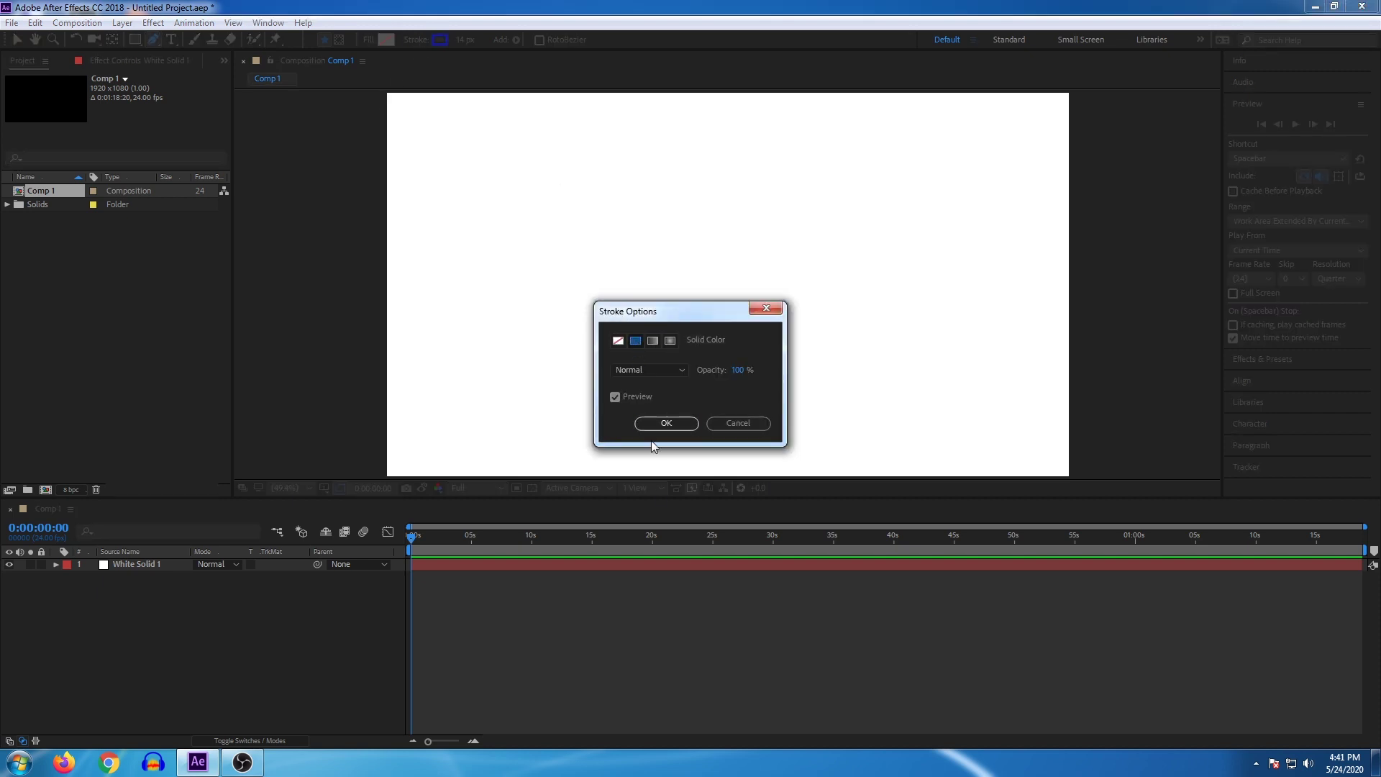
left_click(649, 423)
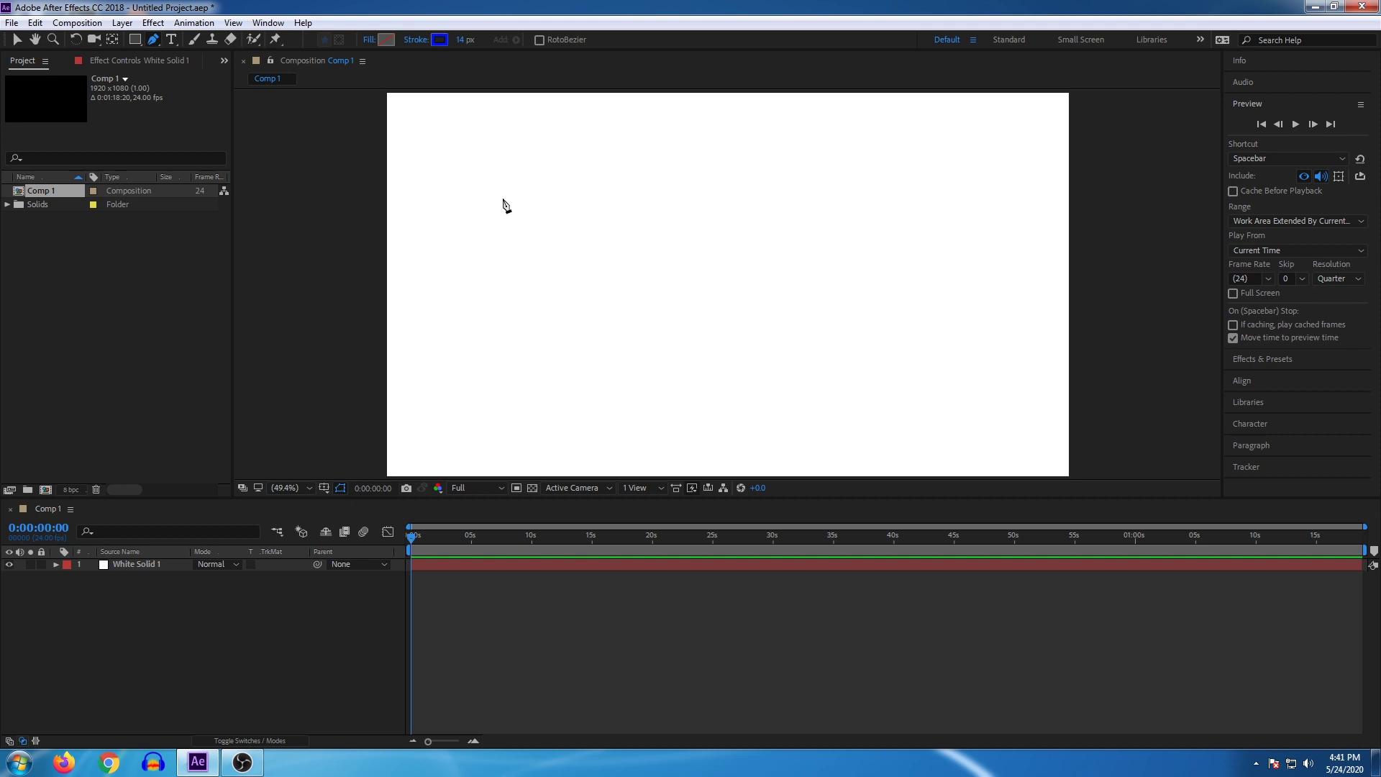
- Make the pen stroke colour blue and set its width to 13 px
left_click(439, 40)
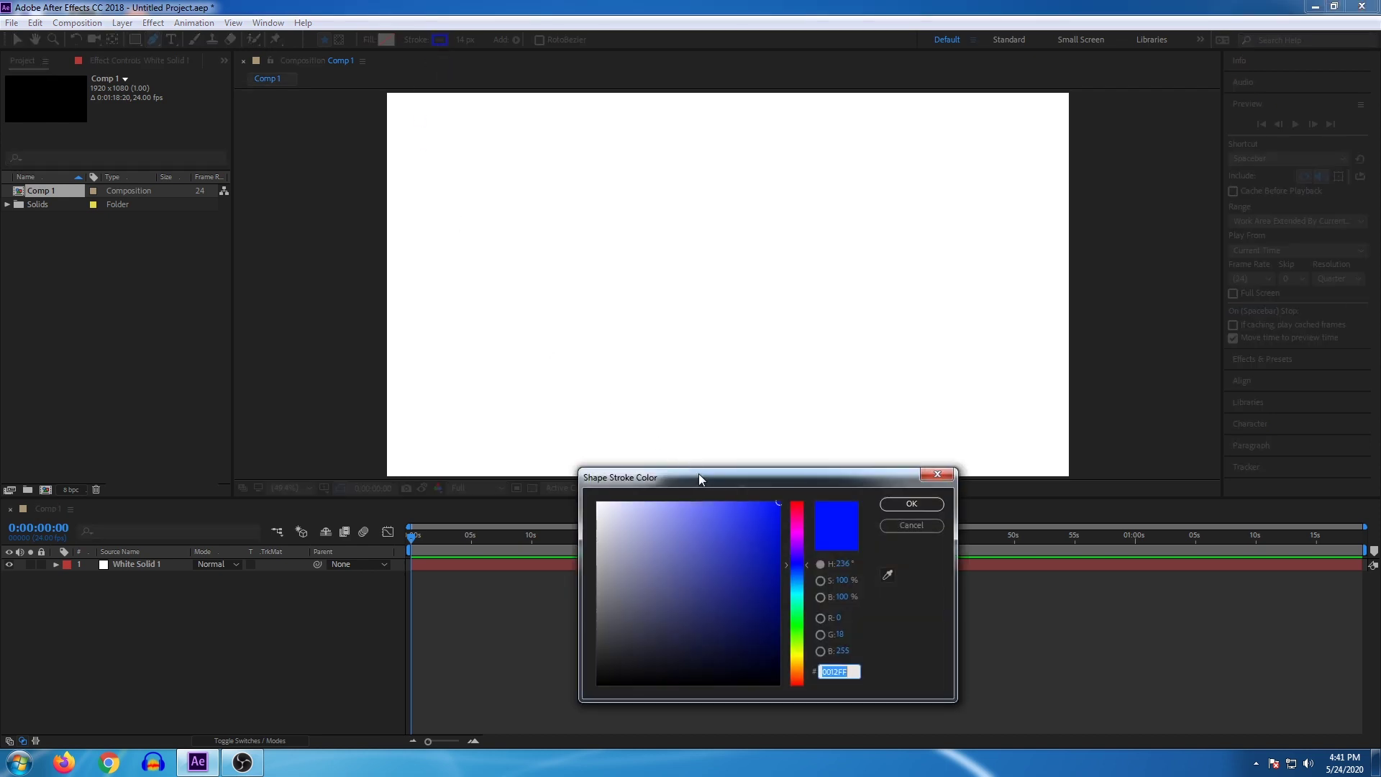
left_click_drag(698, 476, 680, 413)
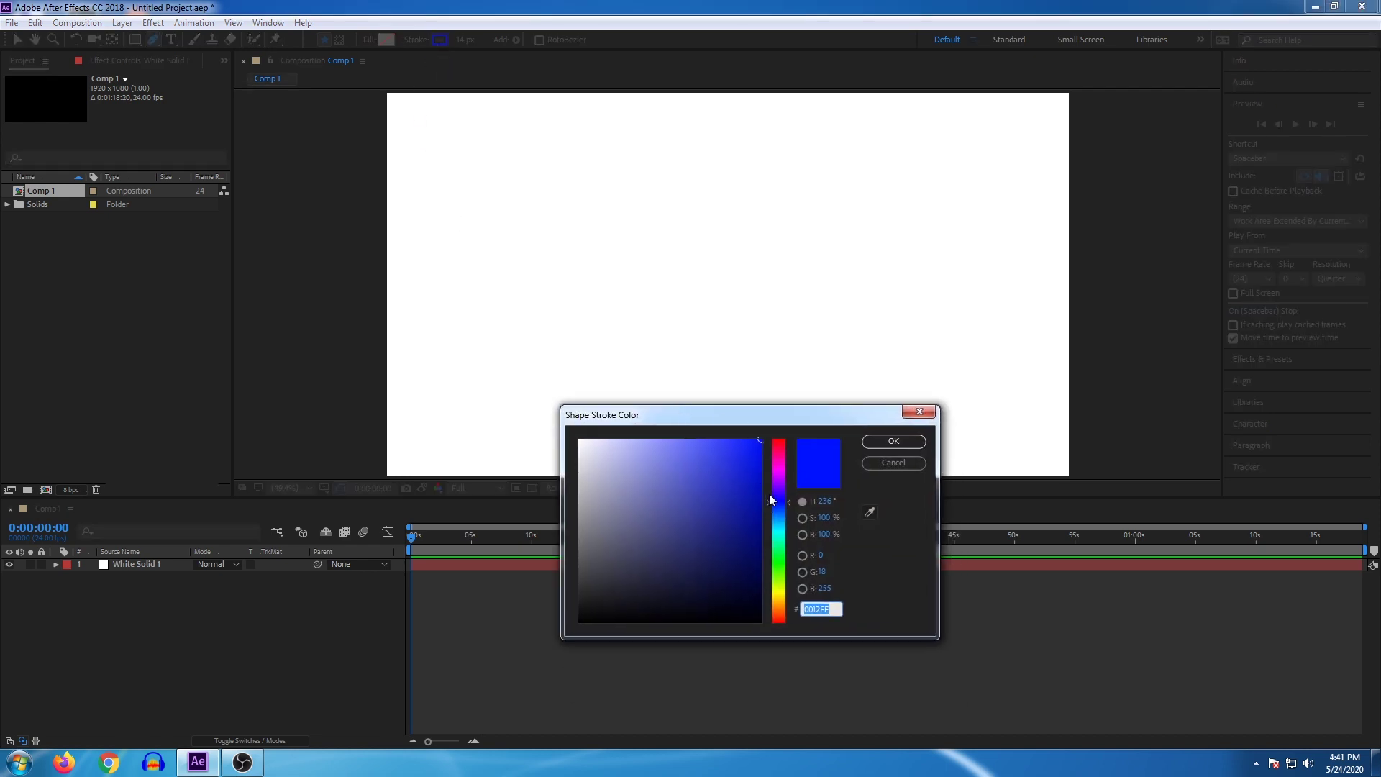
left_click(919, 411)
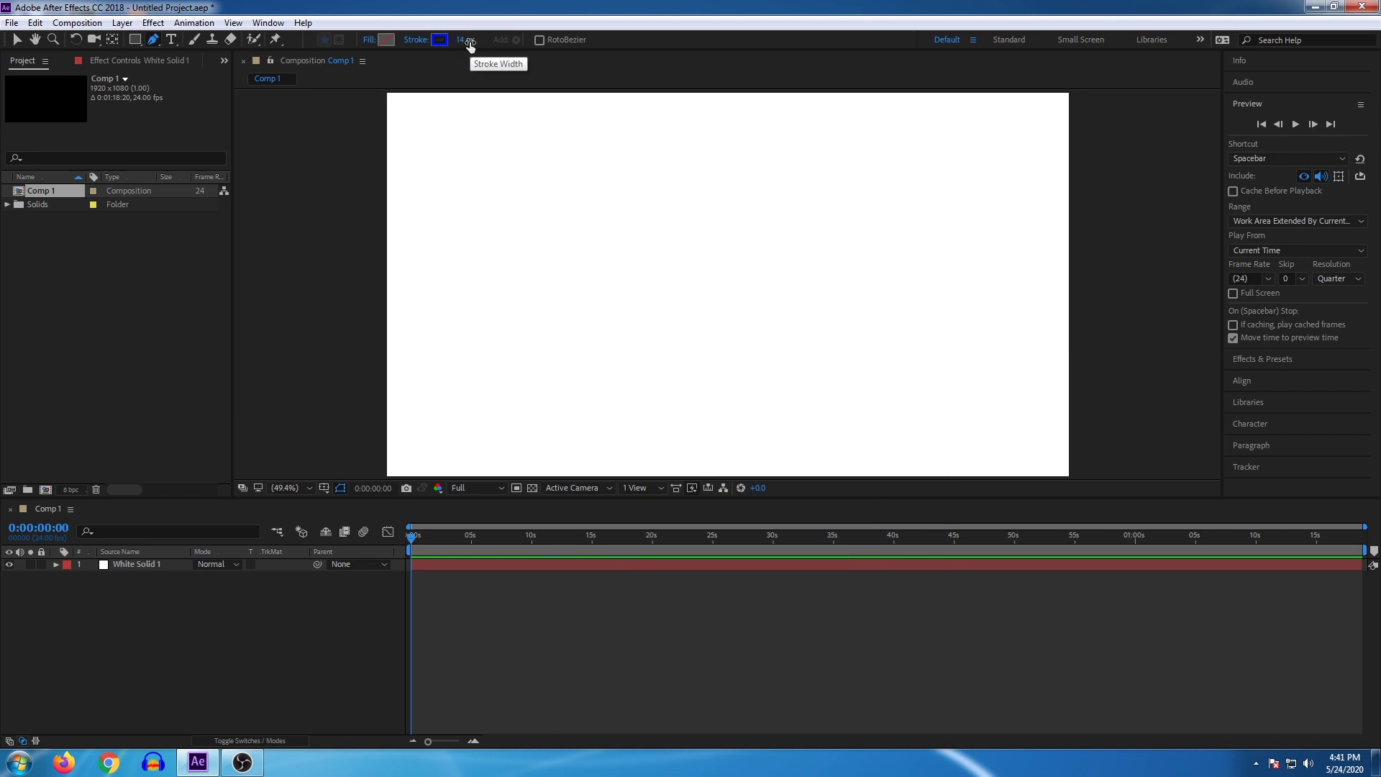
left_click_drag(470, 46, 460, 42)
- Draw a curved, open looping path across the white frame, then expand Shape Layer 1
left_click(513, 297)
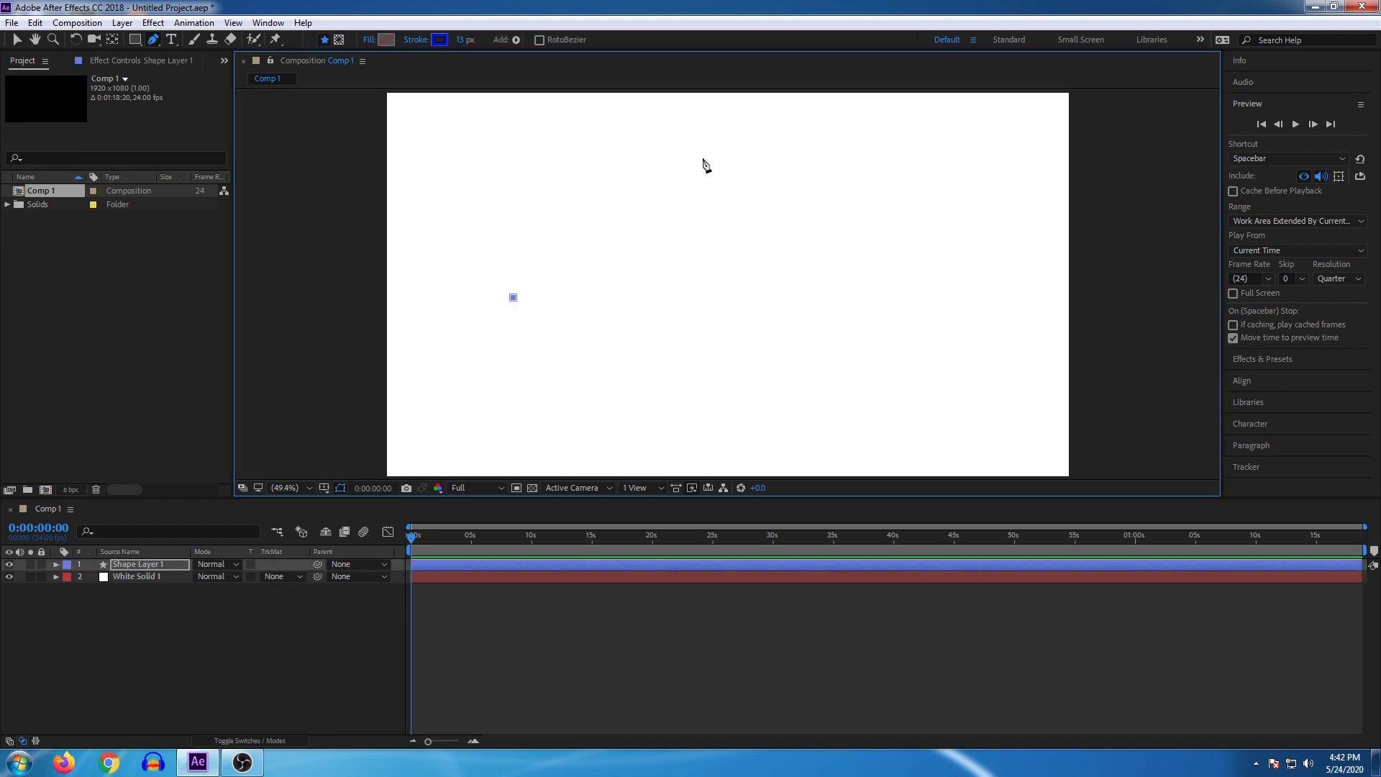
left_click_drag(738, 157, 925, 235)
left_click_drag(903, 341, 872, 456)
left_click_drag(621, 413, 537, 346)
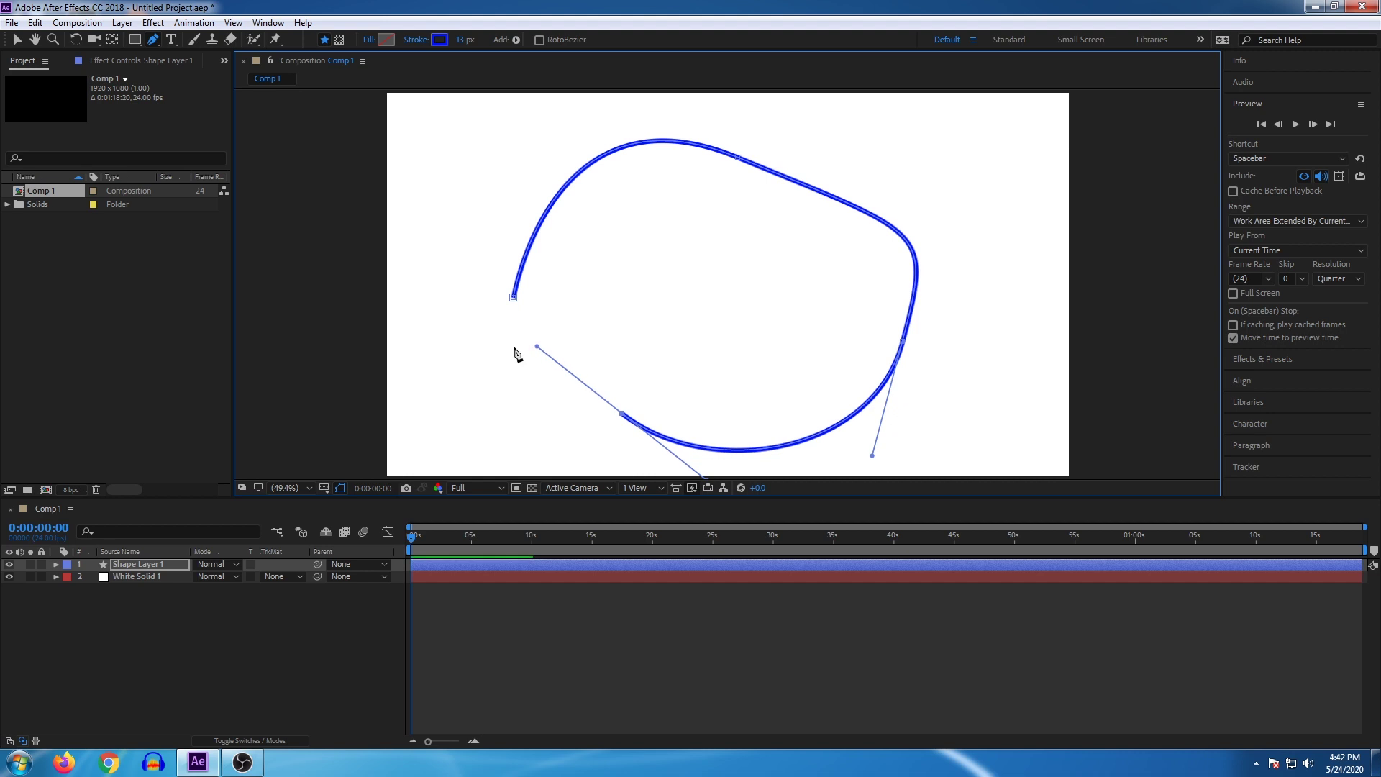
left_click_drag(452, 239, 488, 133)
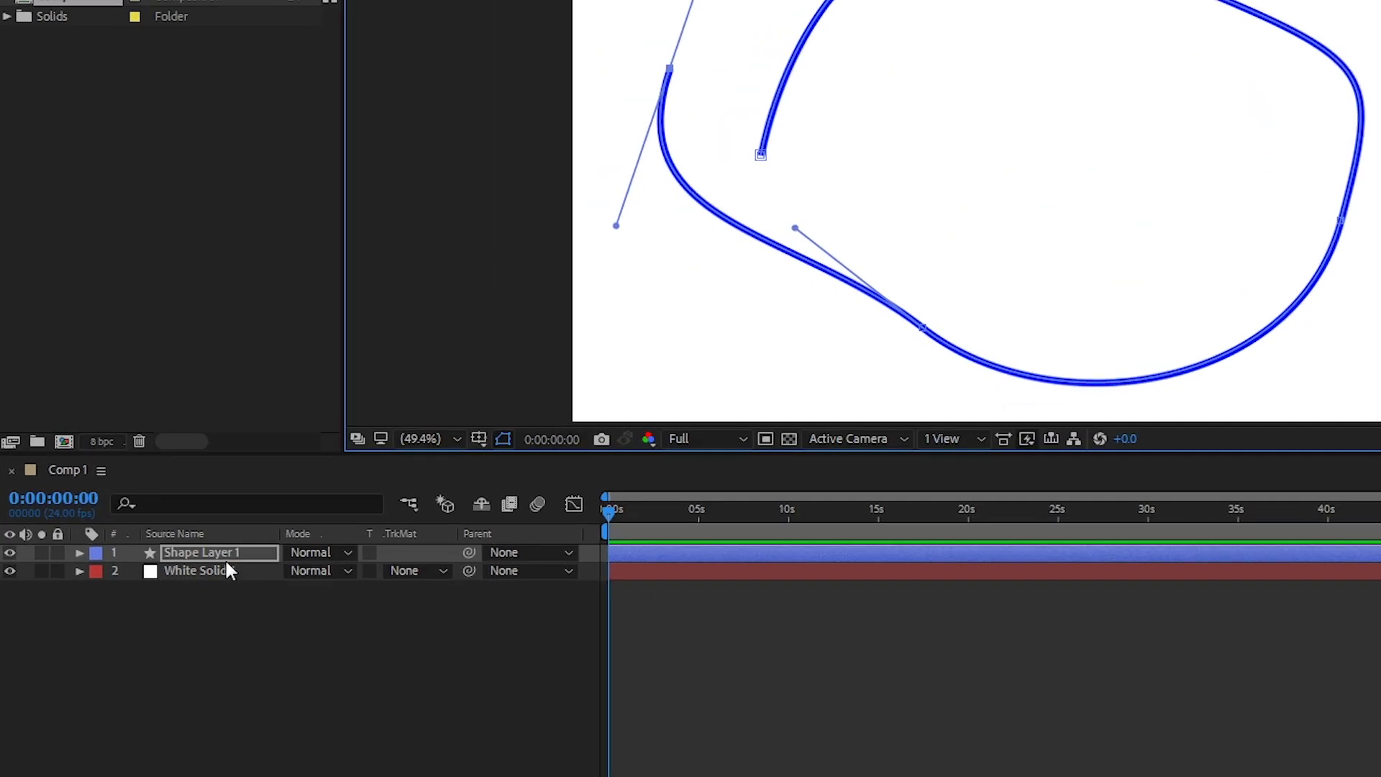
left_click(227, 551)
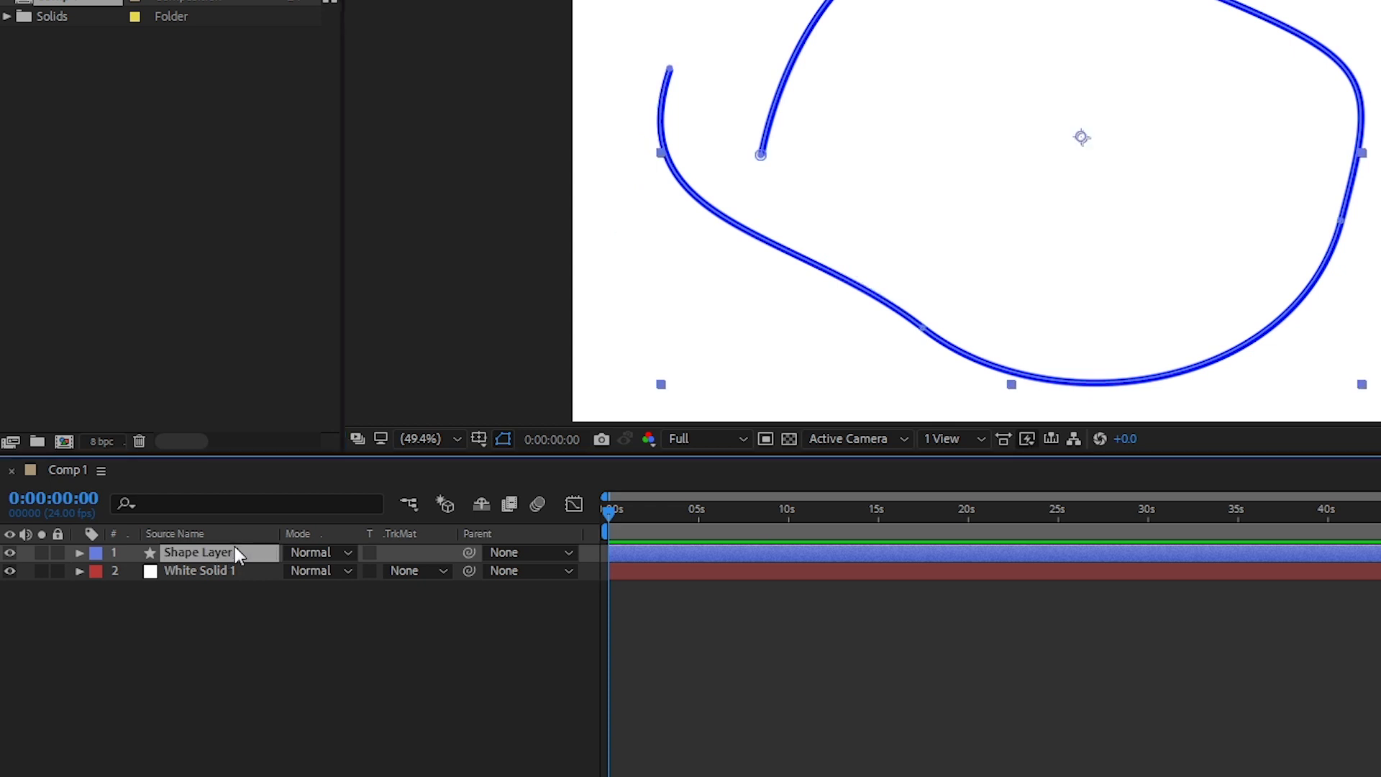
left_click(79, 552)
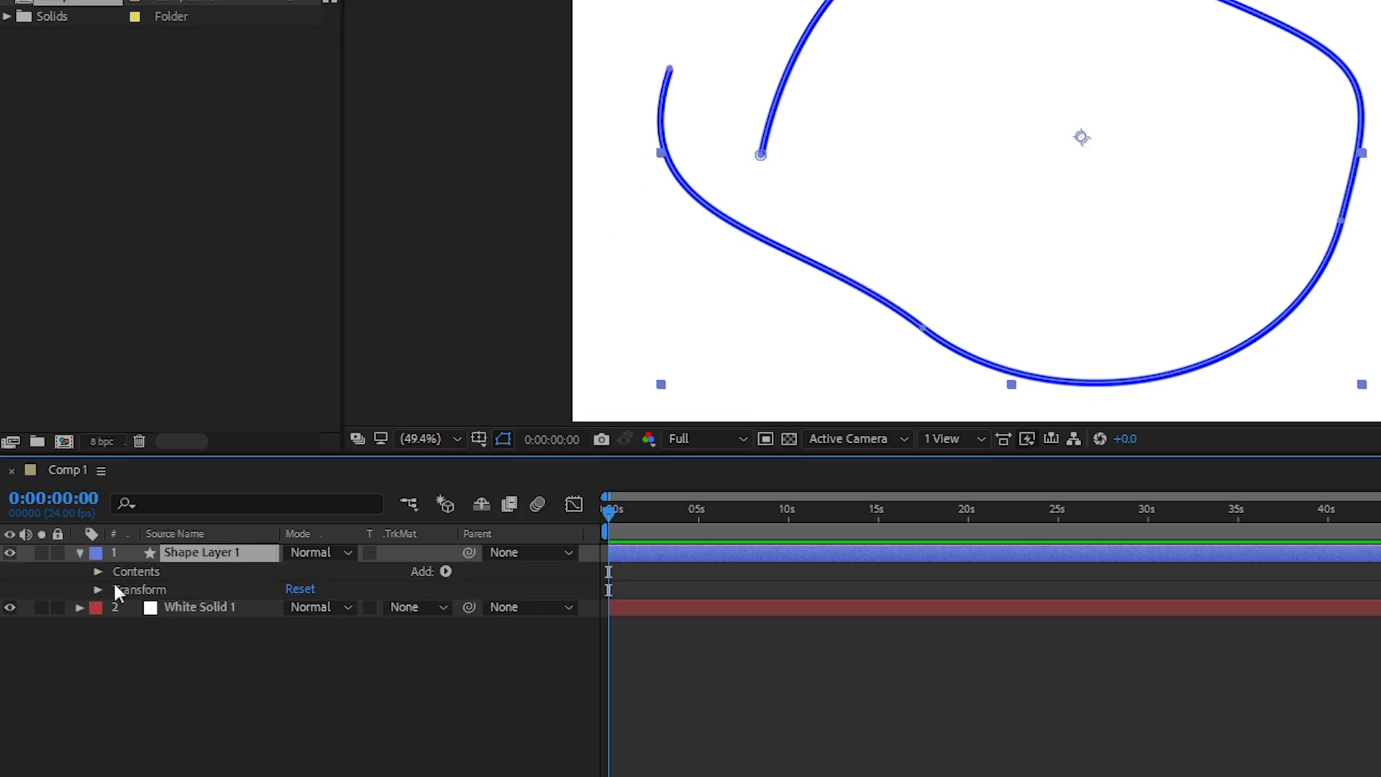
- Add Trim Paths to Shape Layer 1, expand Trim Paths 1, and test-scrub its Start value
left_click(448, 571)
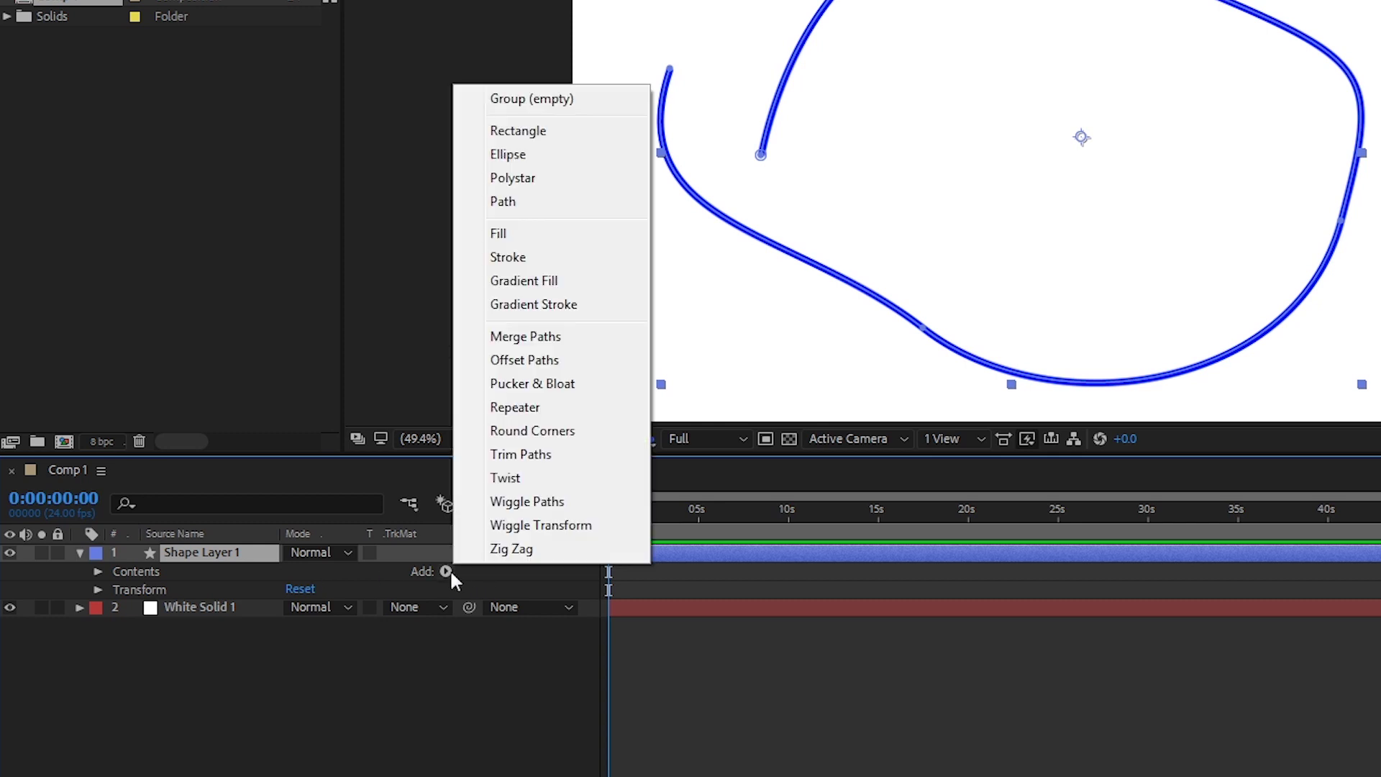
left_click(515, 458)
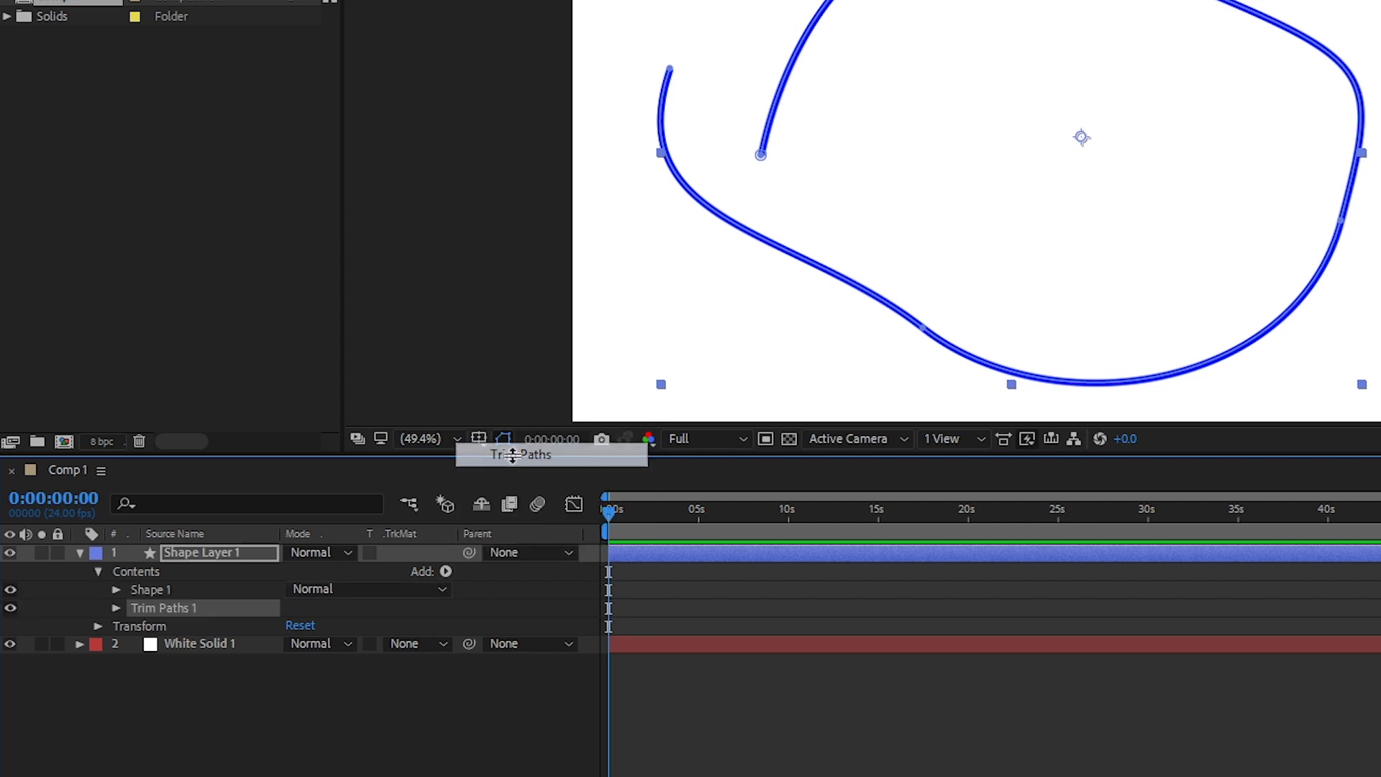
left_click(116, 607)
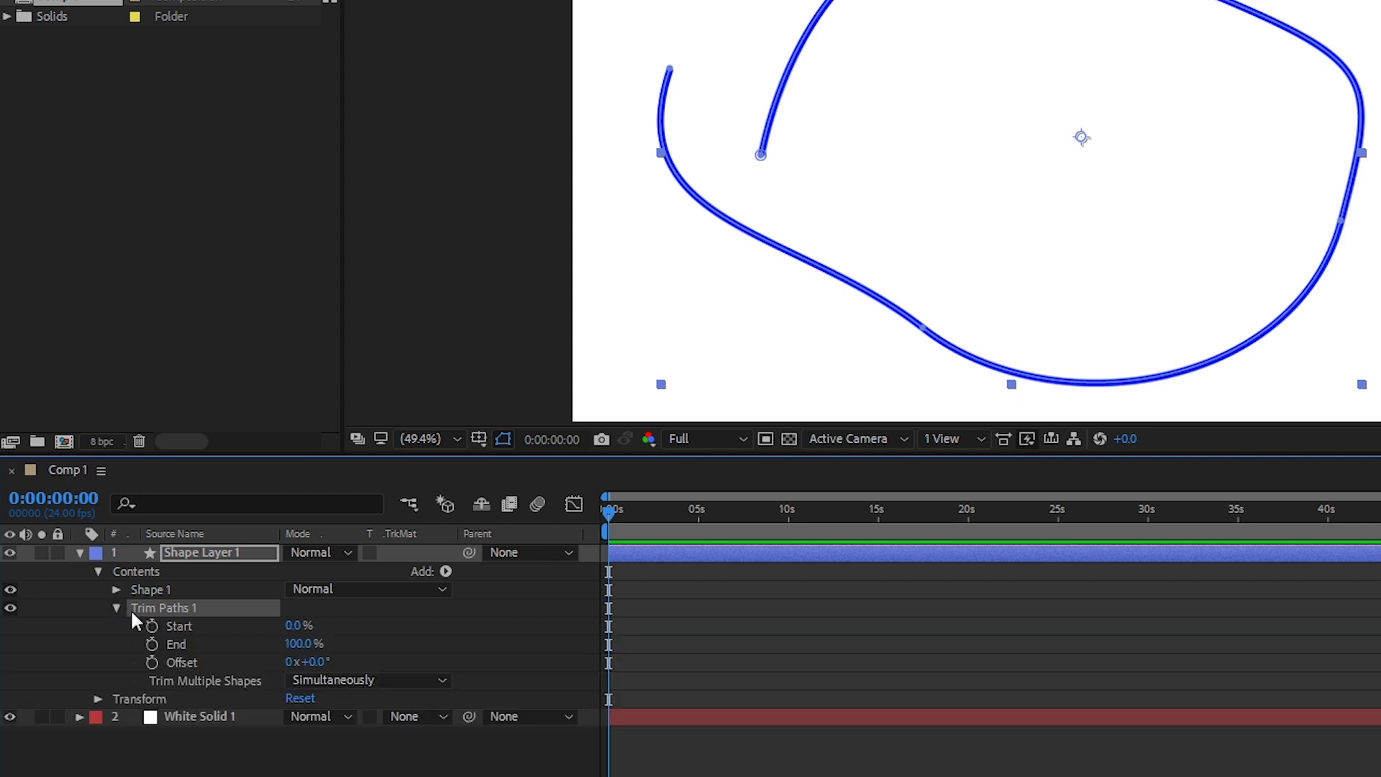
left_click(170, 625)
left_click(172, 644)
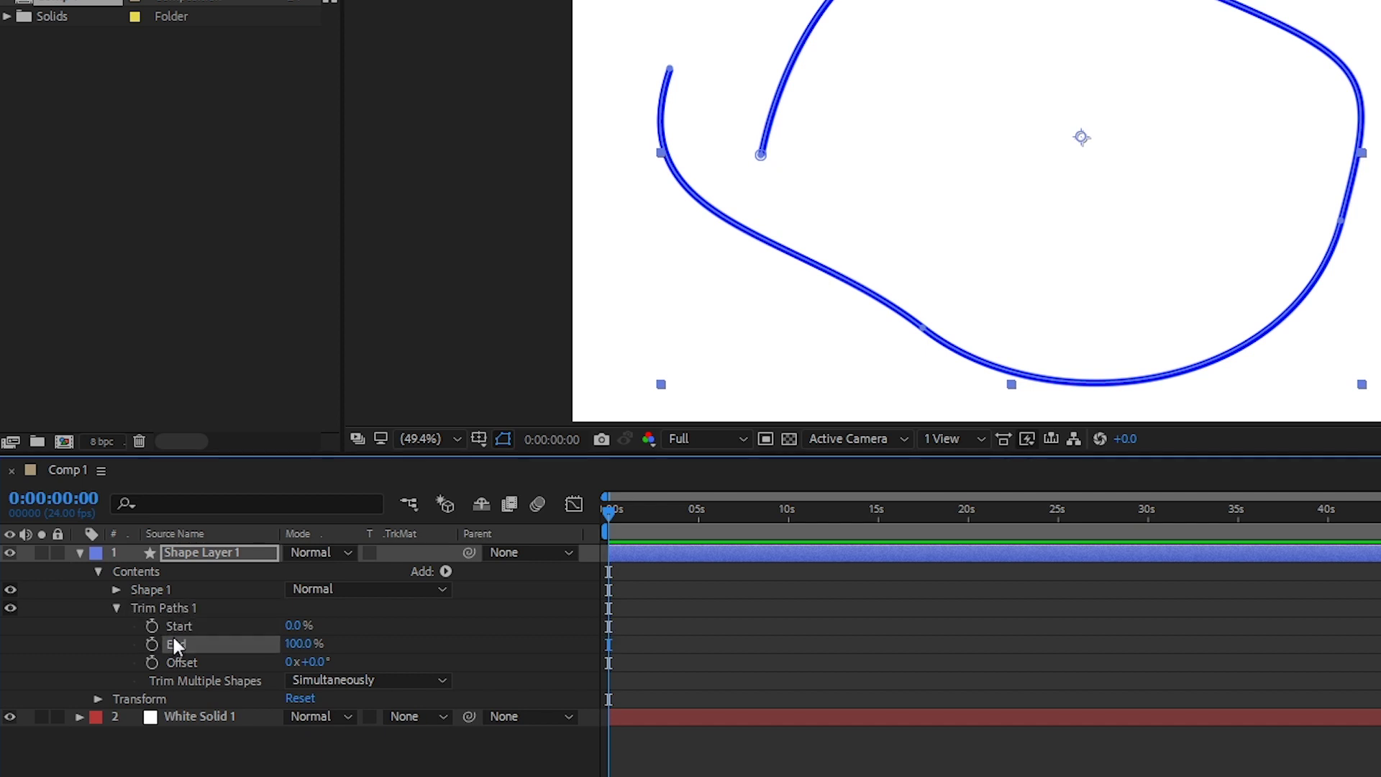
left_click(174, 626)
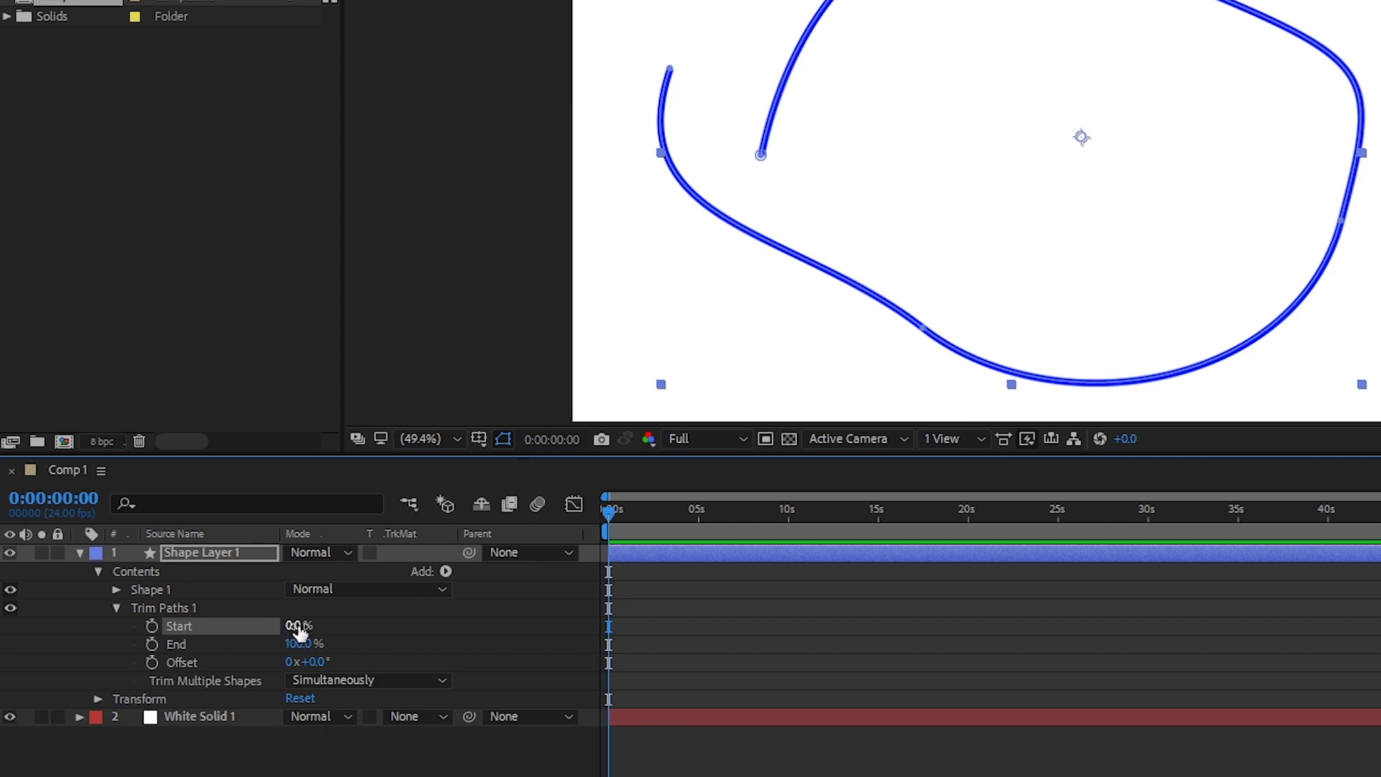
mouse_move(297, 625)
left_mouse_down()
mouse_move(453, 628)
mouse_move(162, 645)
mouse_move(289, 636)
mouse_move(345, 651)
mouse_move(226, 641)
left_mouse_up()
- Set a Trim Paths End keyframe at 0% on frame 0
left_click(203, 648)
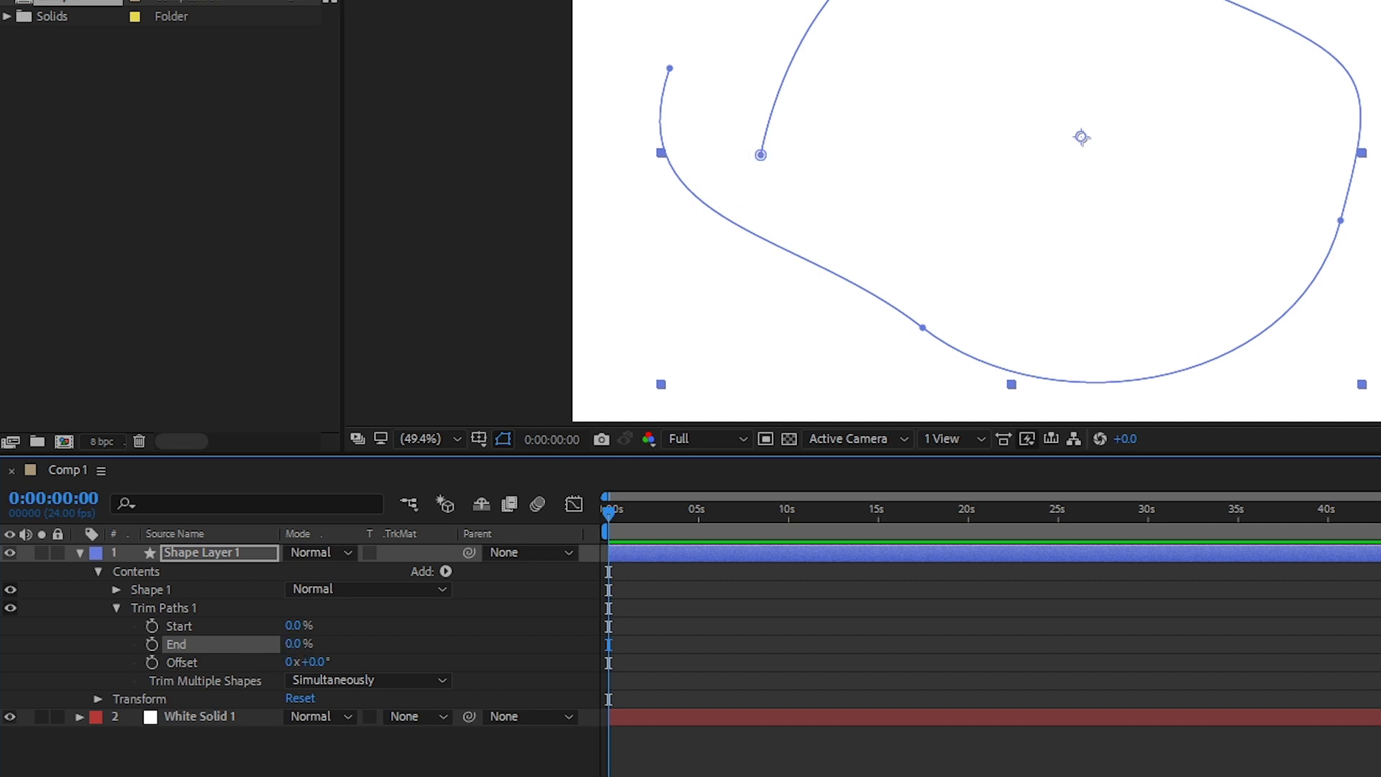
left_click_drag(1302, 253, 1223, 350)
left_click(638, 579)
key("ctrl+z")
left_click_drag(669, 512, 437, 594)
left_click(152, 644)
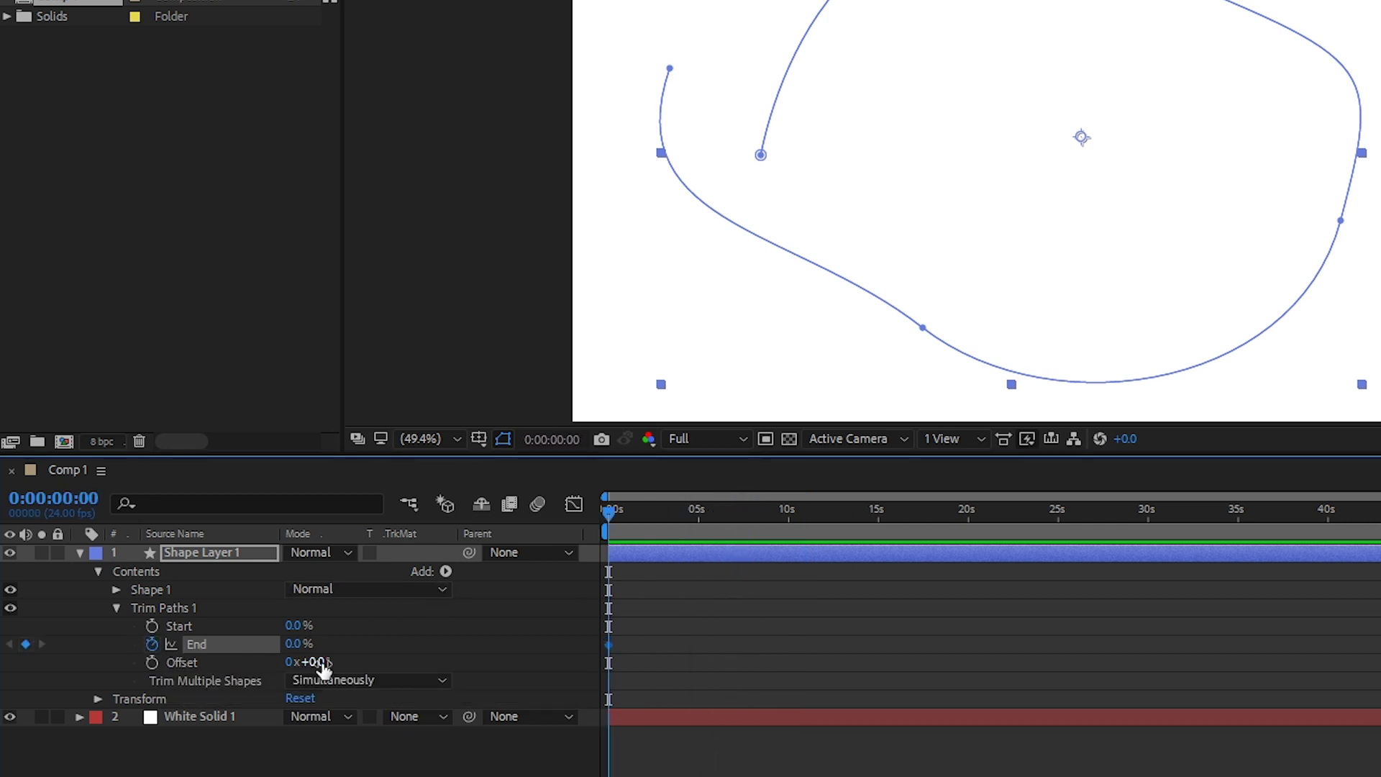
left_click_drag(301, 641, 403, 643)
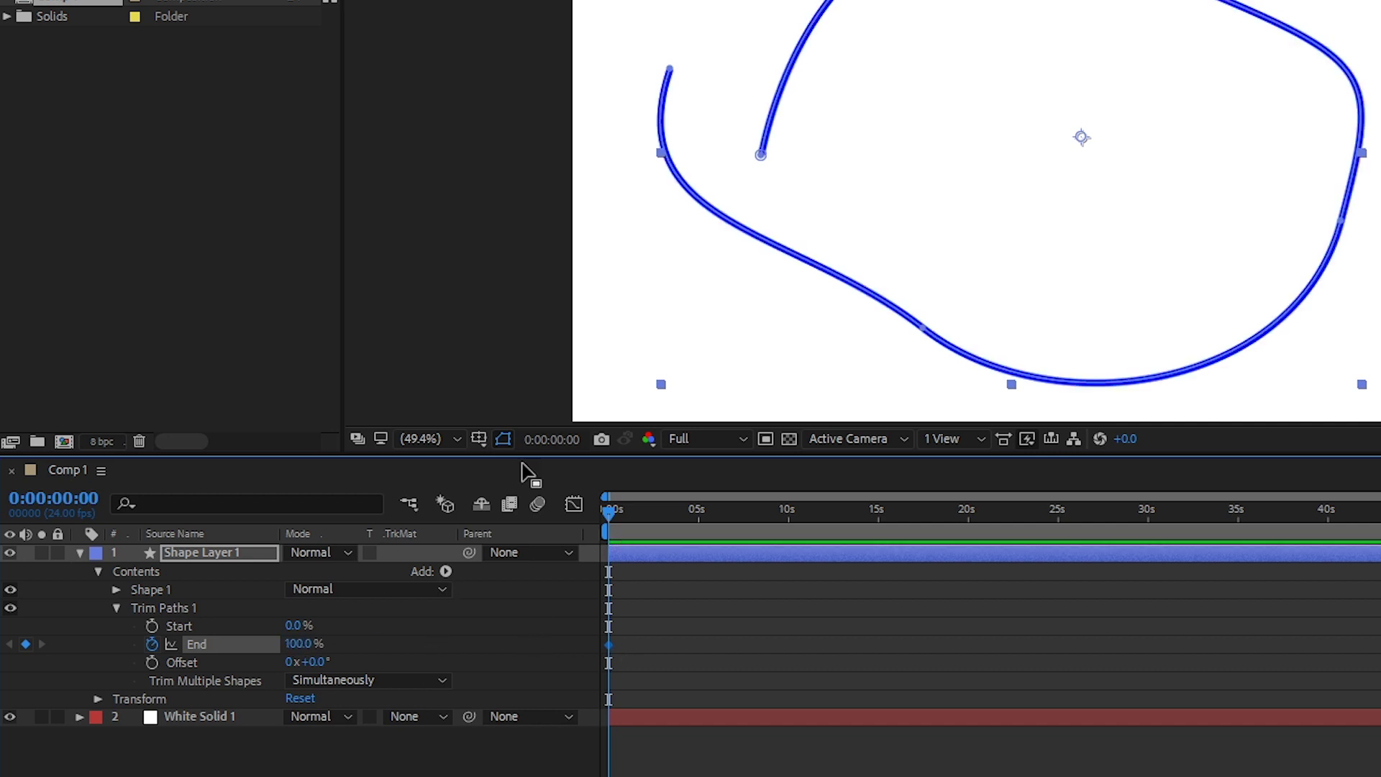
left_click_drag(281, 643, 212, 658)
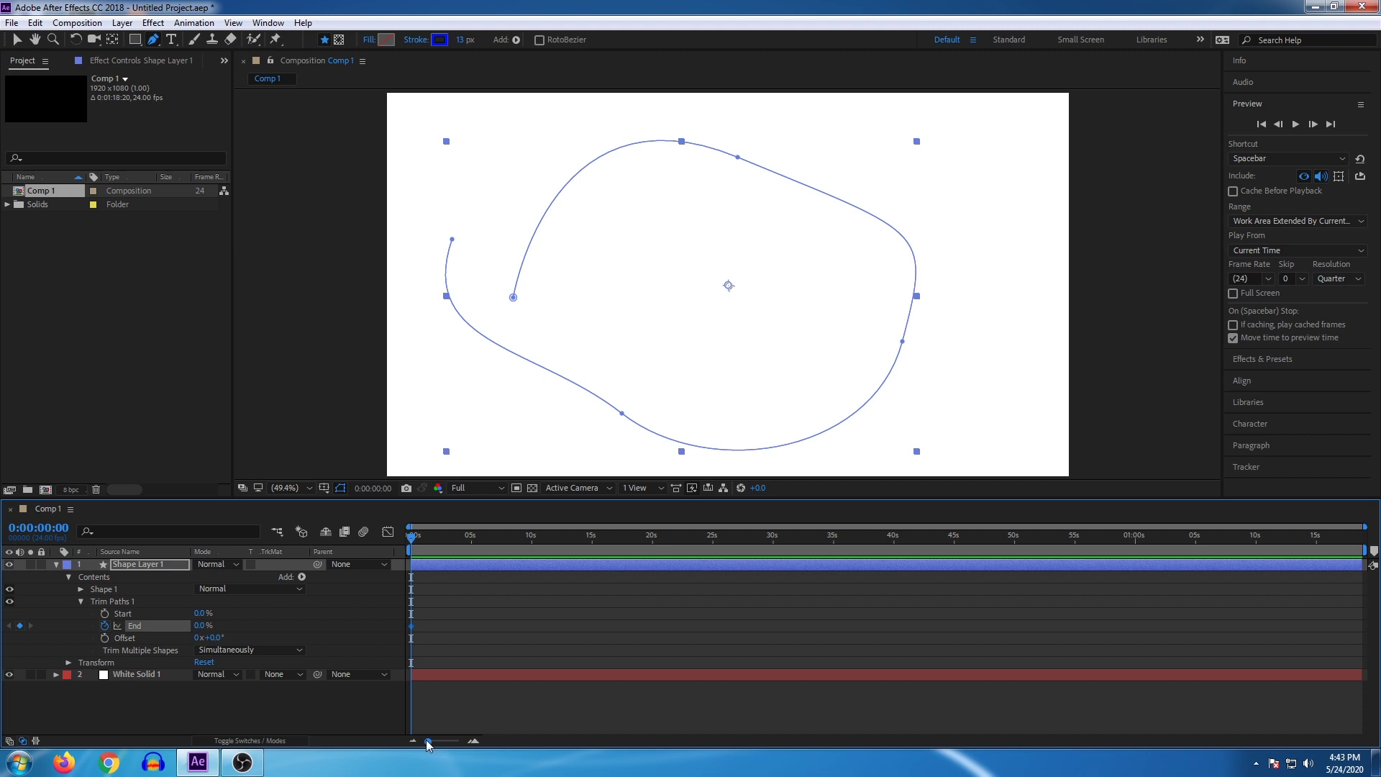
- Zoom the timeline to frames and keyframe End at 100% on frame 10
left_click(441, 742)
left_click_drag(440, 741, 458, 741)
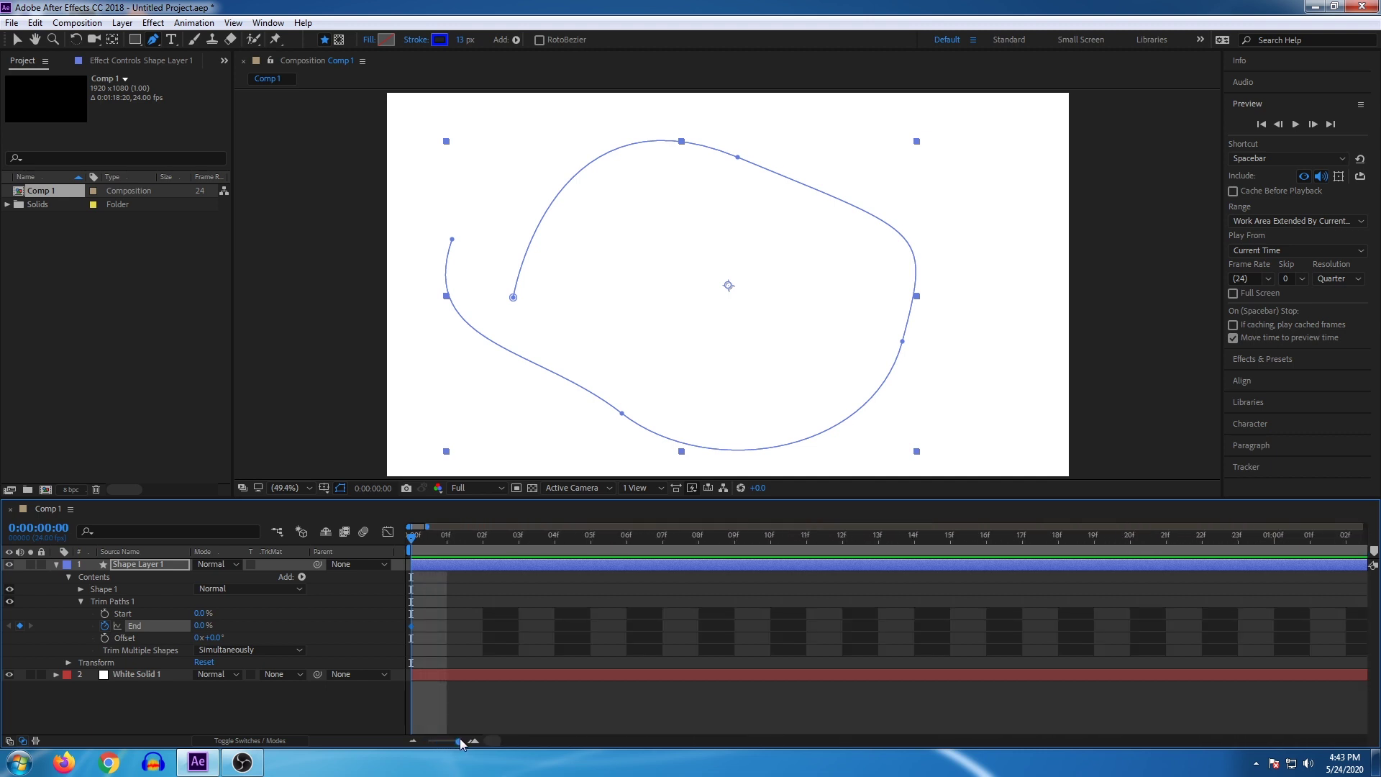
left_click_drag(415, 548, 784, 575)
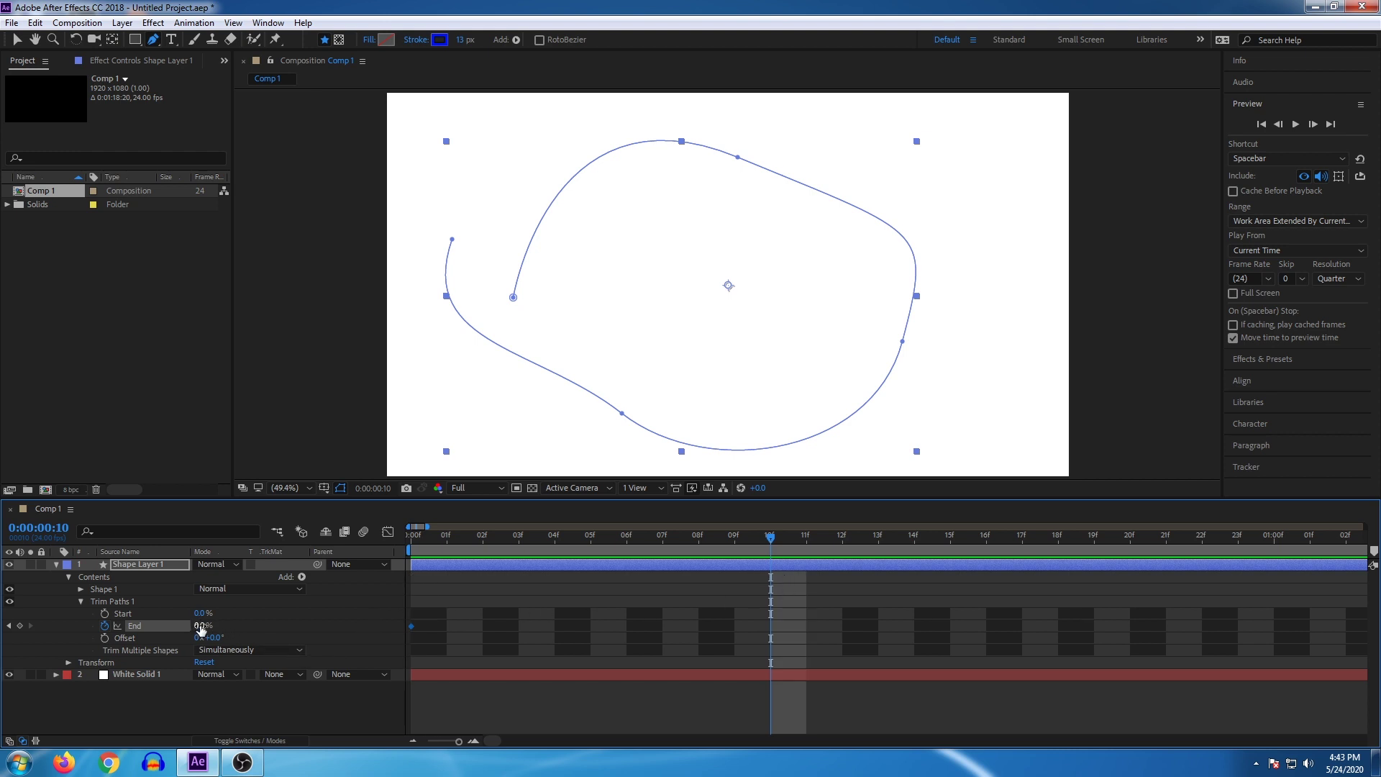
left_click_drag(198, 625, 342, 631)
left_click_drag(478, 548, 395, 550)
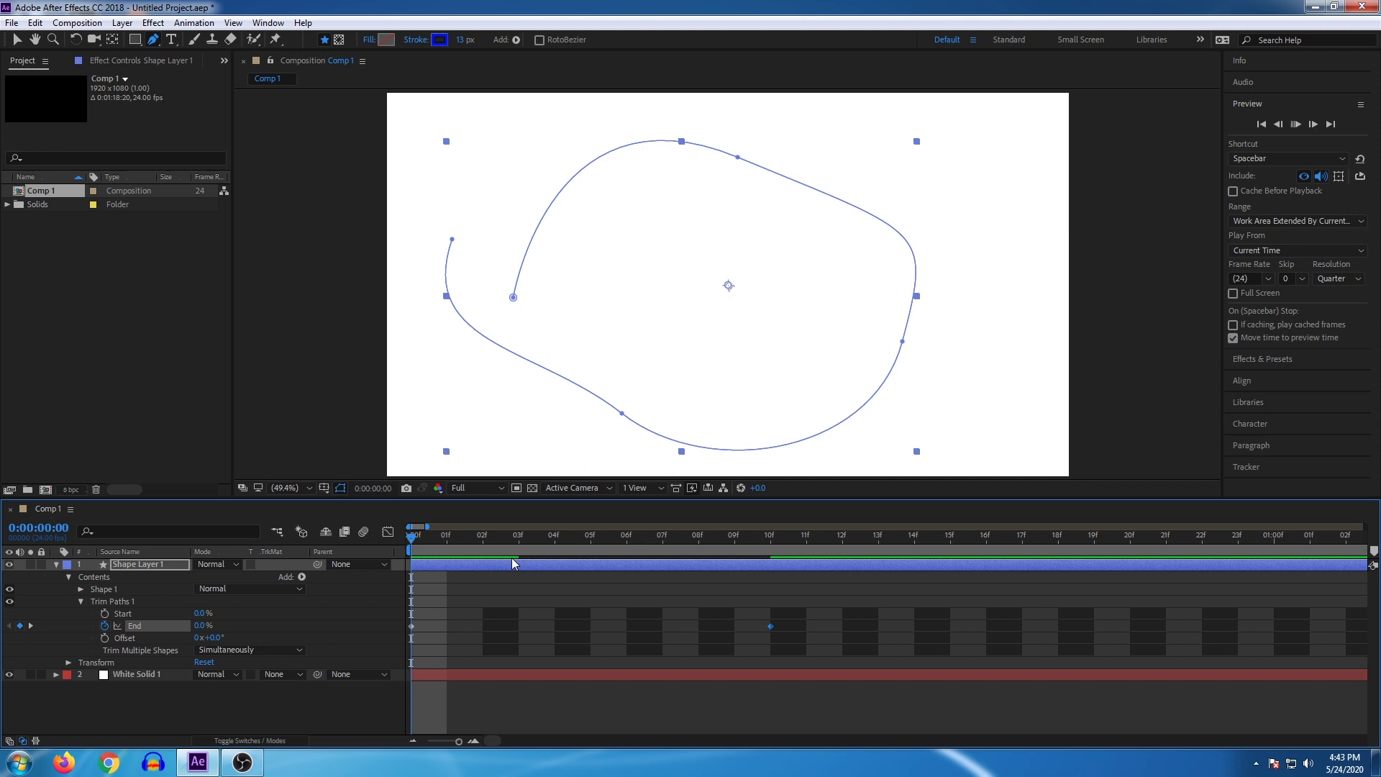
- Preview the draw-on, then move to frame 2 with the Trim Paths property reselected
key("space")
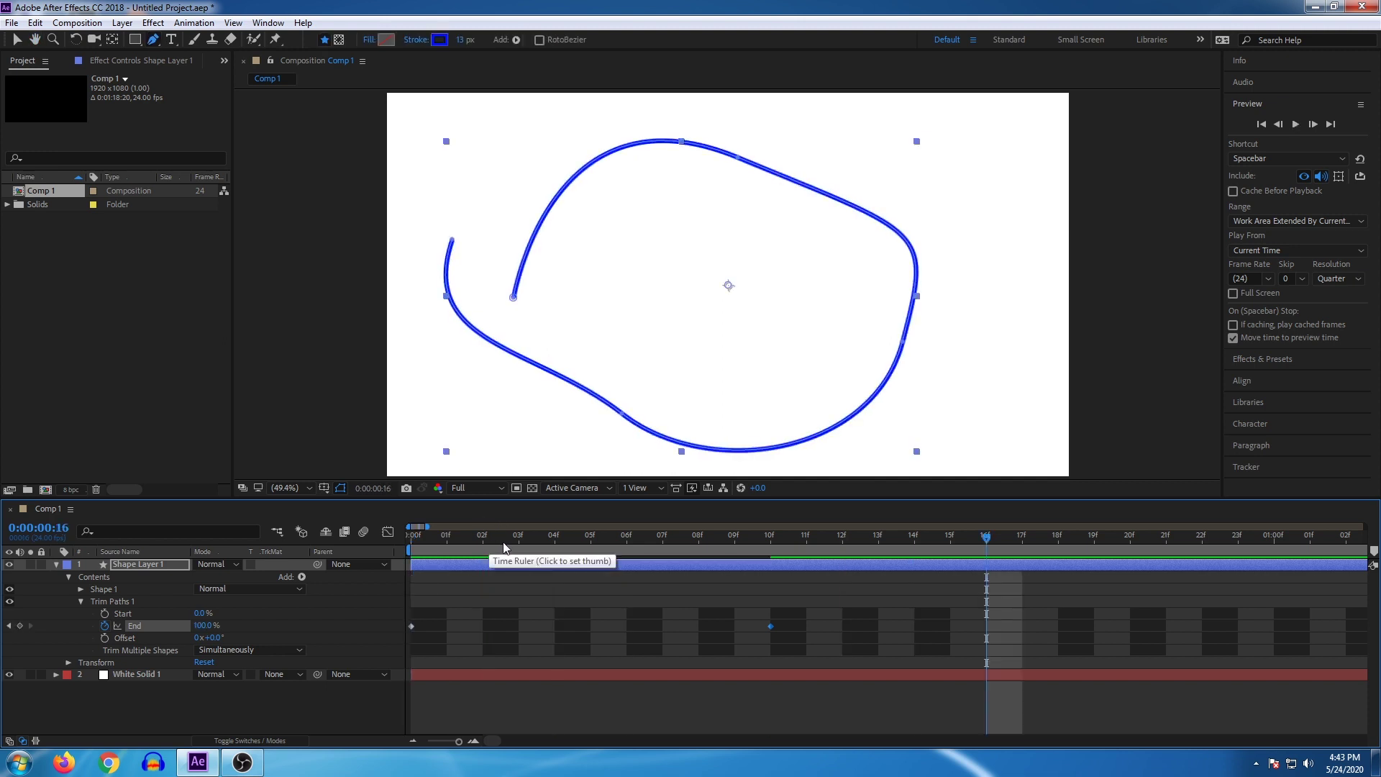
left_click_drag(502, 541, 404, 558)
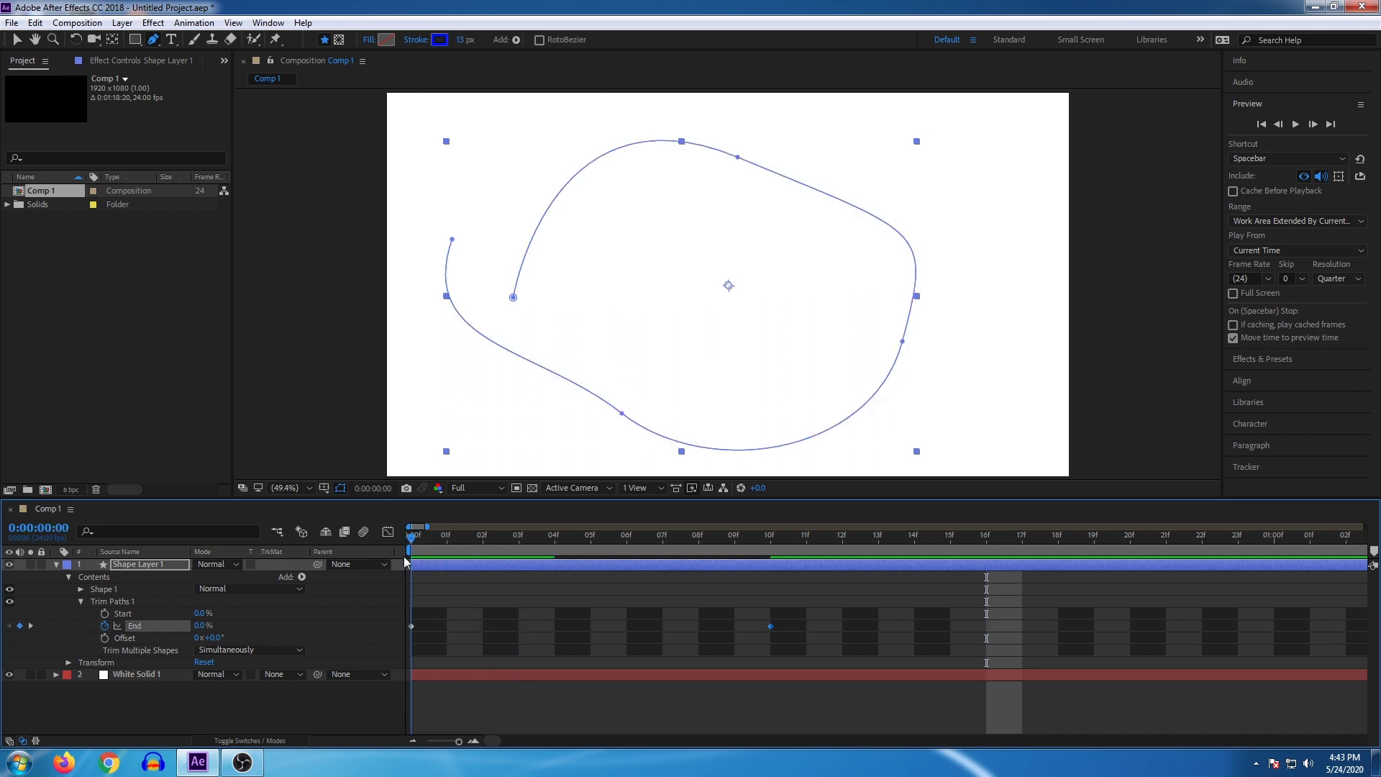
left_click(435, 576)
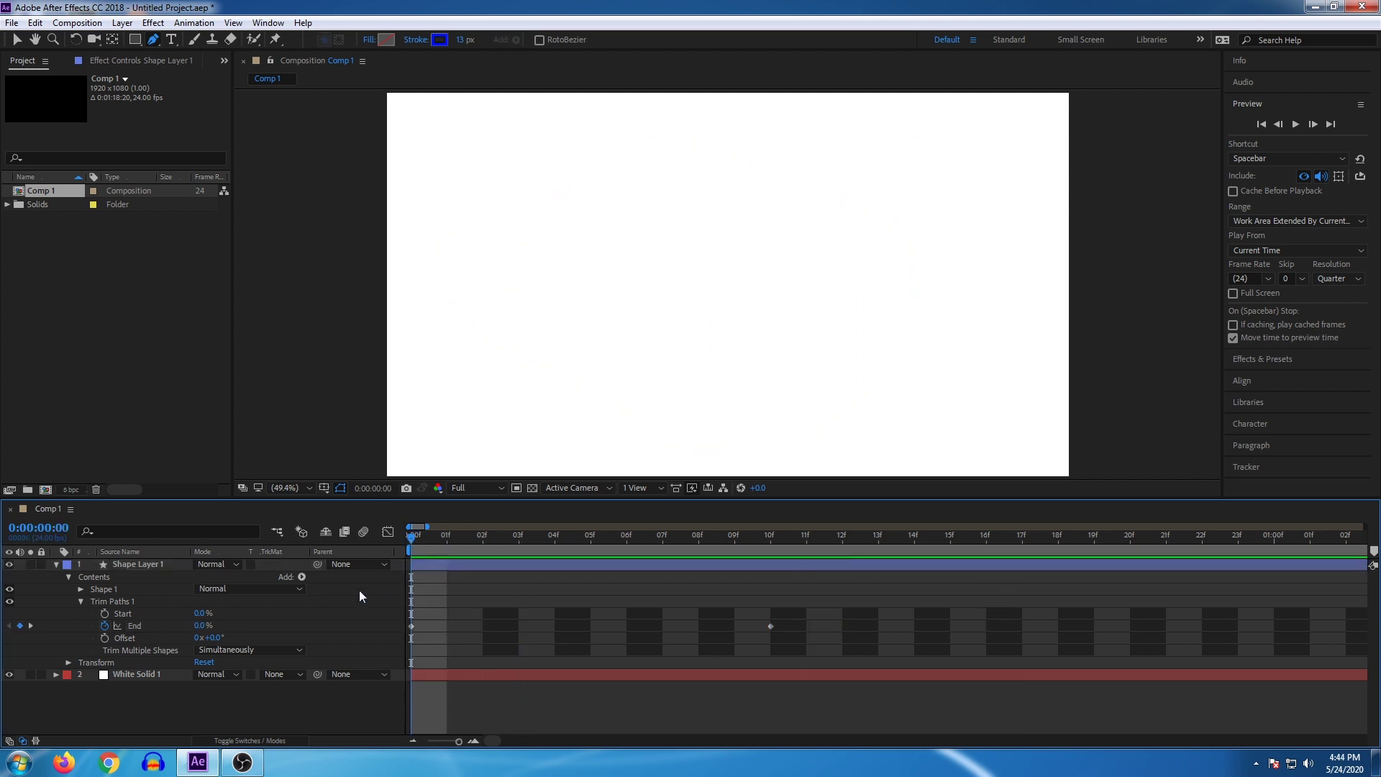
left_click(140, 627)
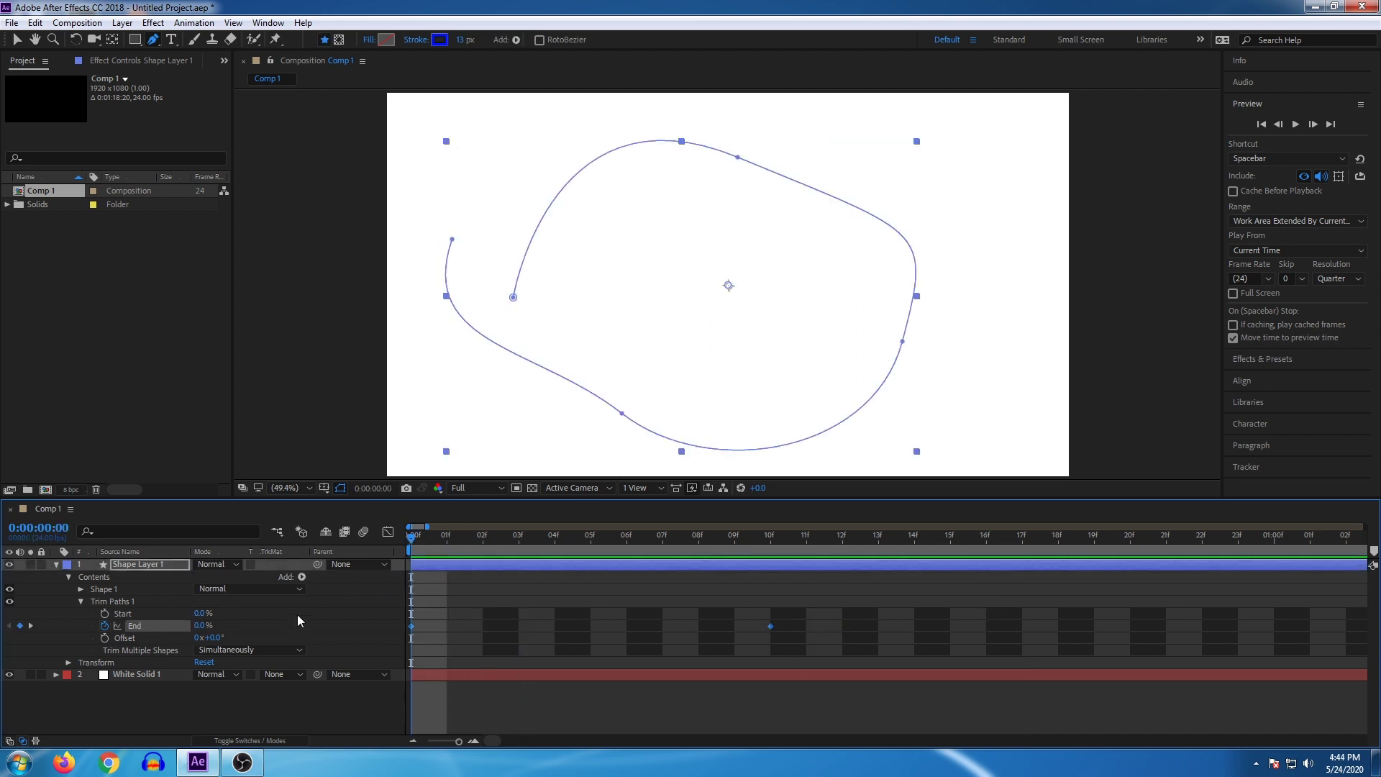
left_click_drag(407, 543, 484, 541)
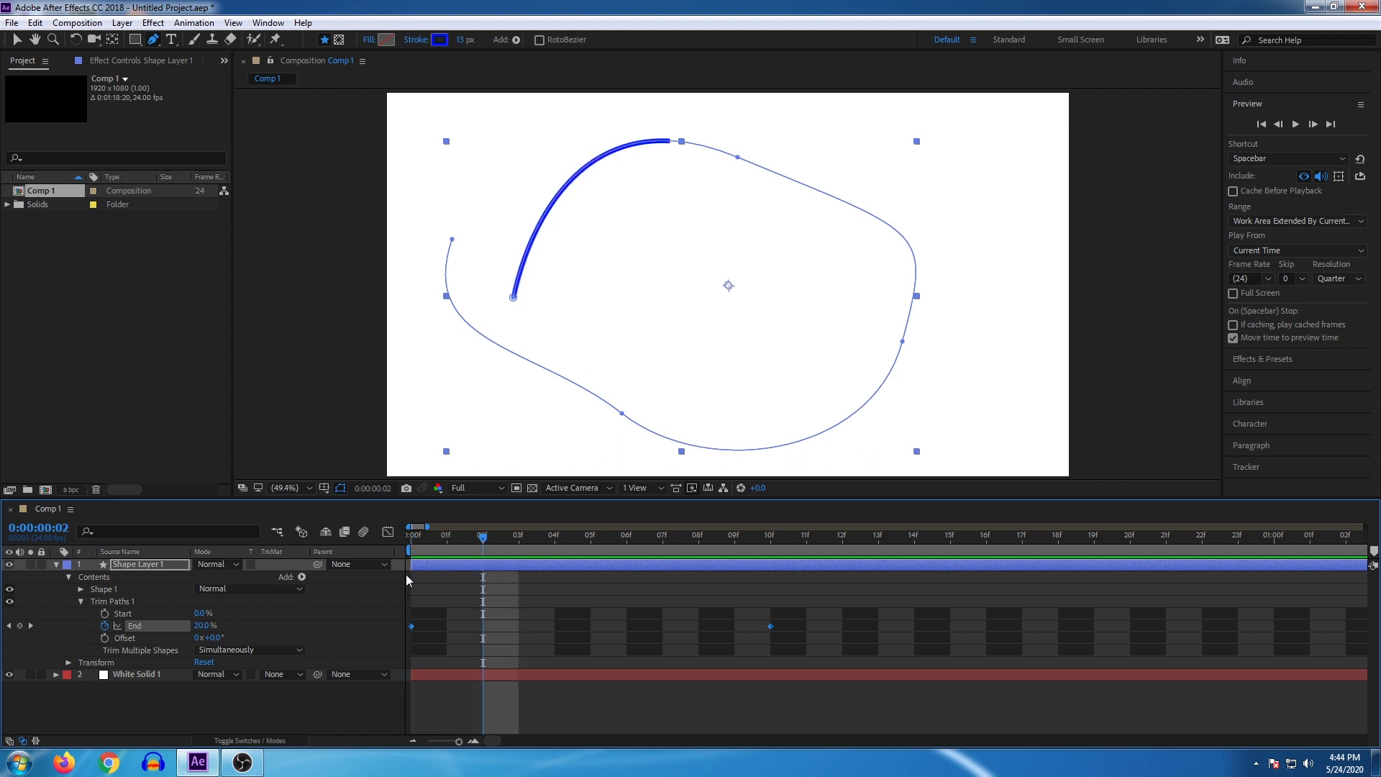
- Keyframe Trim Paths Start at 0% on frame 2 and 100% on frame 13, then preview
left_click(105, 614)
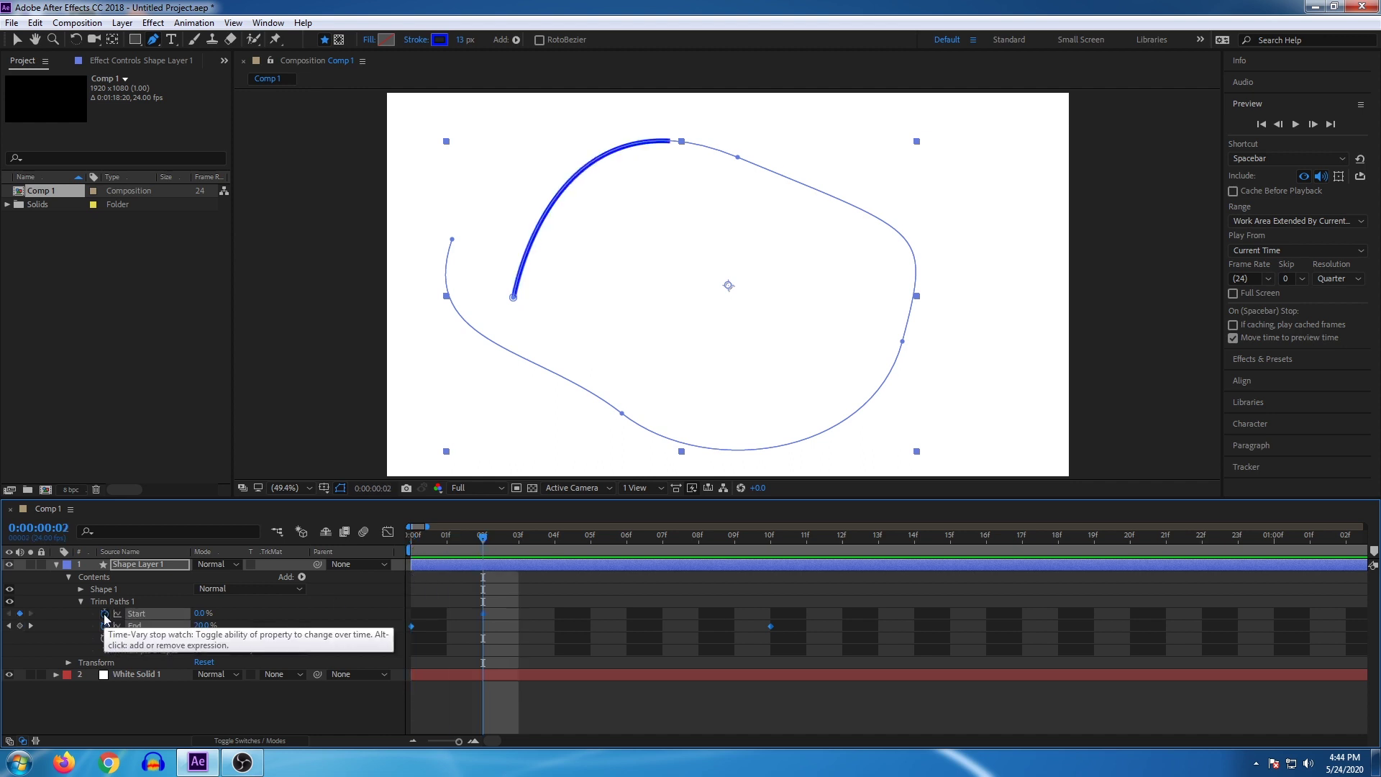
left_click_drag(482, 544, 790, 567)
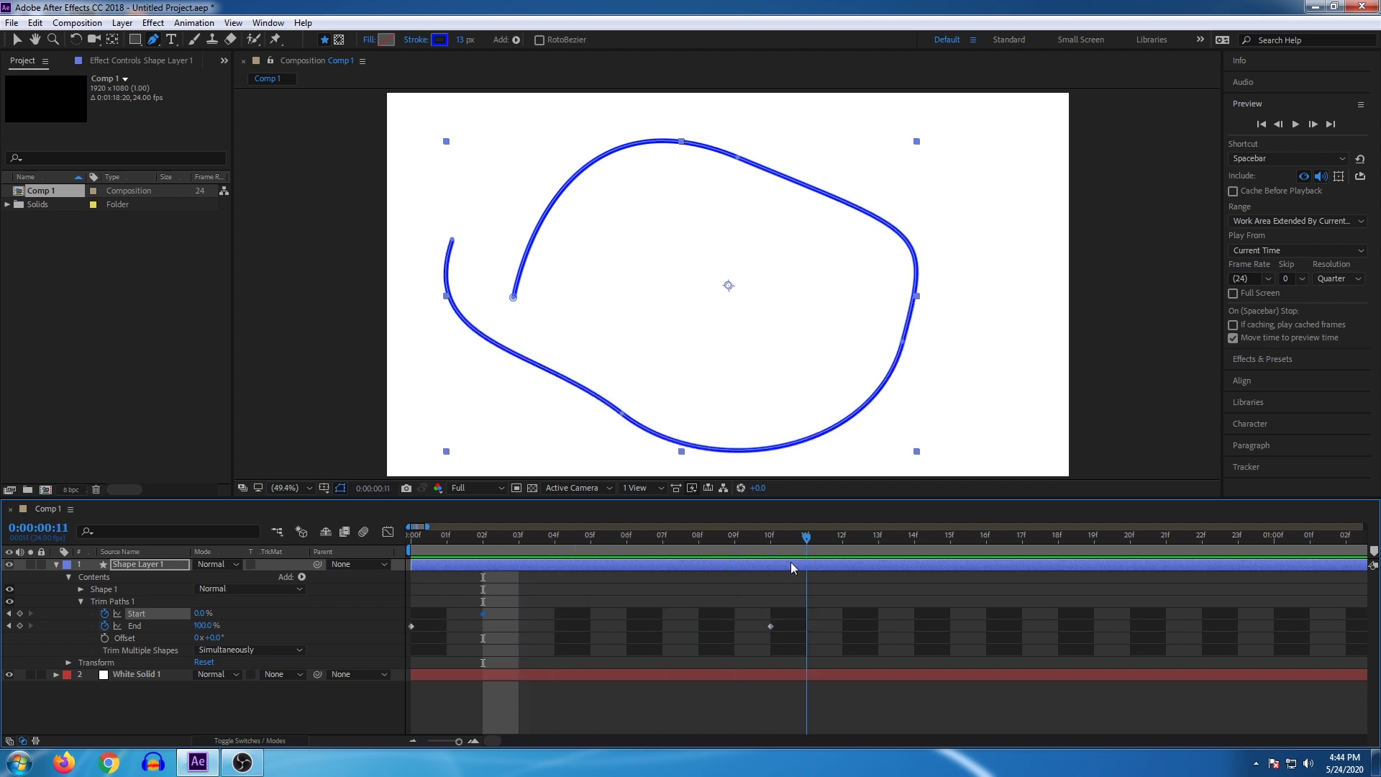
key("Page_Down")
left_click_drag(741, 615, 798, 654)
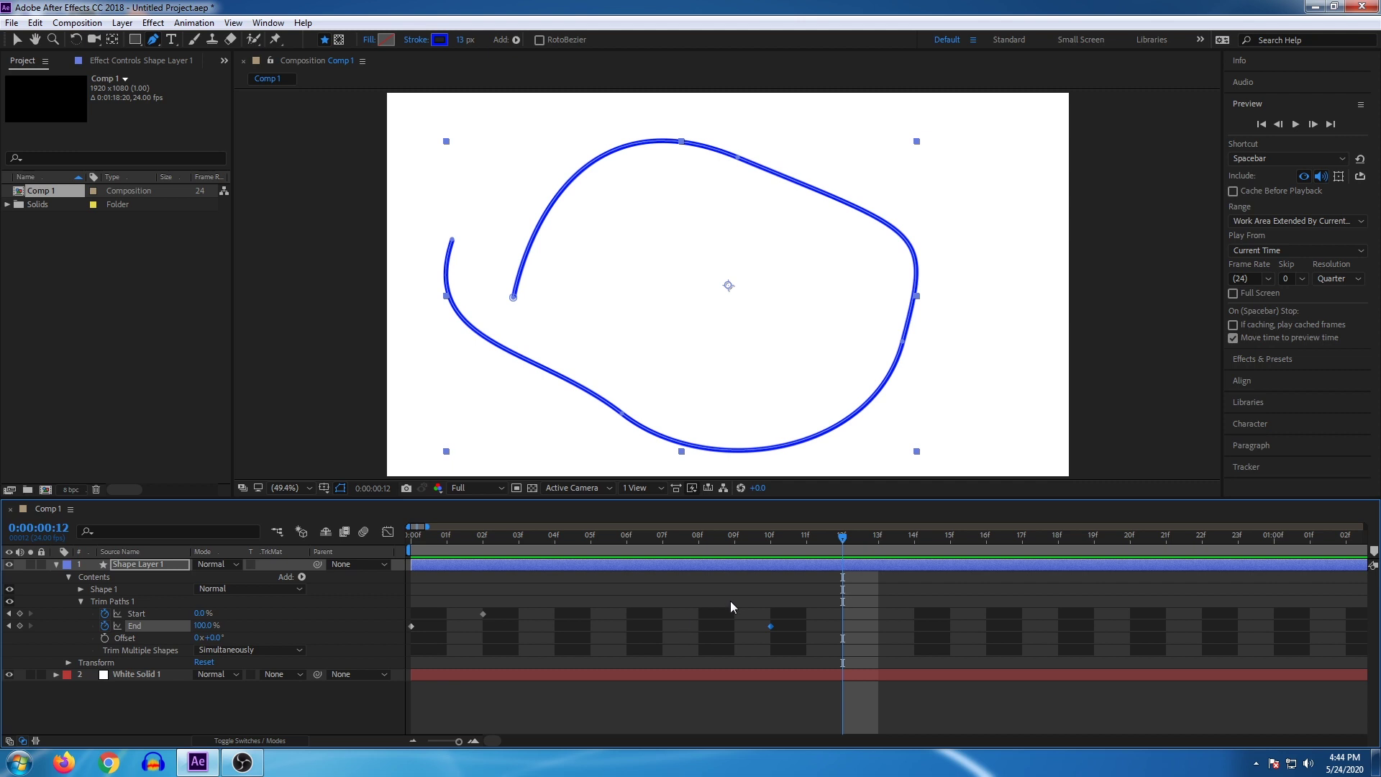
left_click_drag(847, 540, 886, 548)
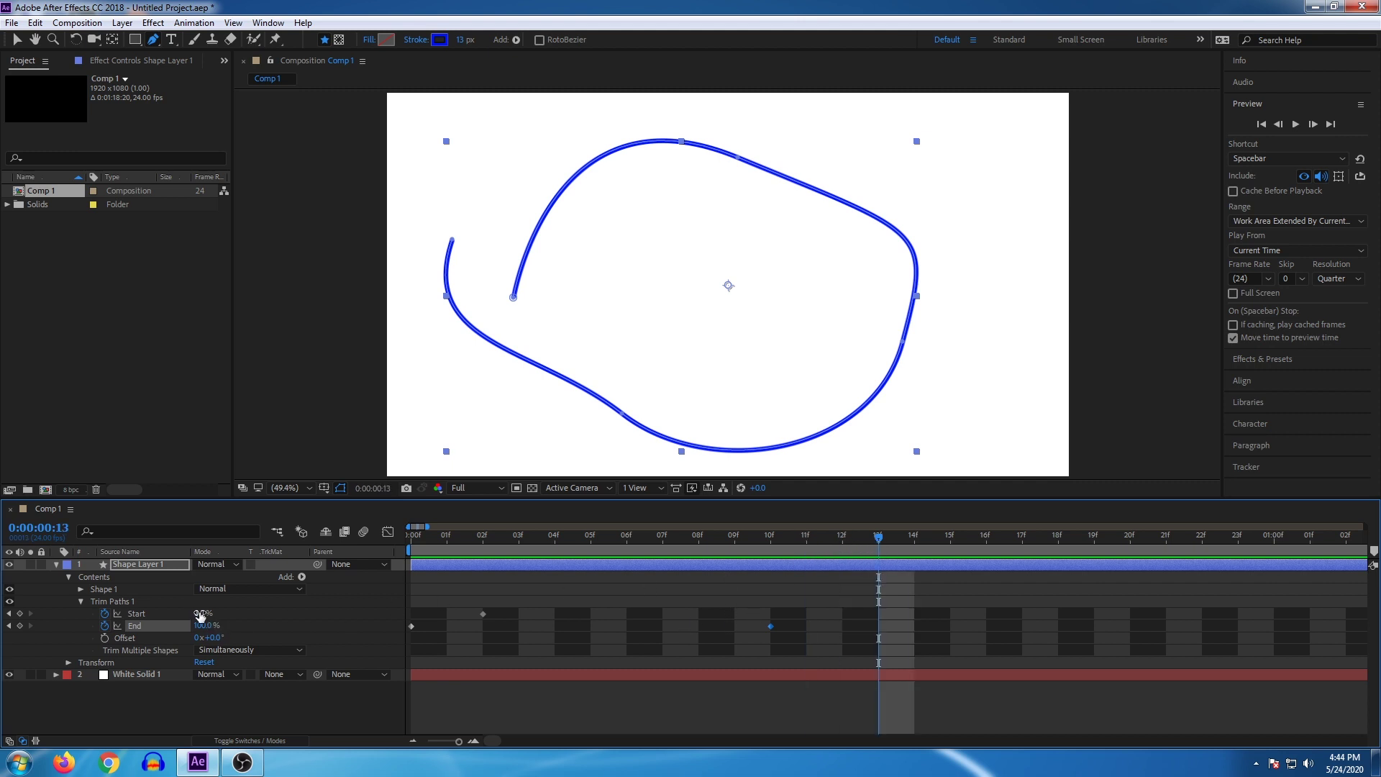
left_click_drag(201, 613, 302, 611)
left_click_drag(494, 547, 232, 575)
key("space")
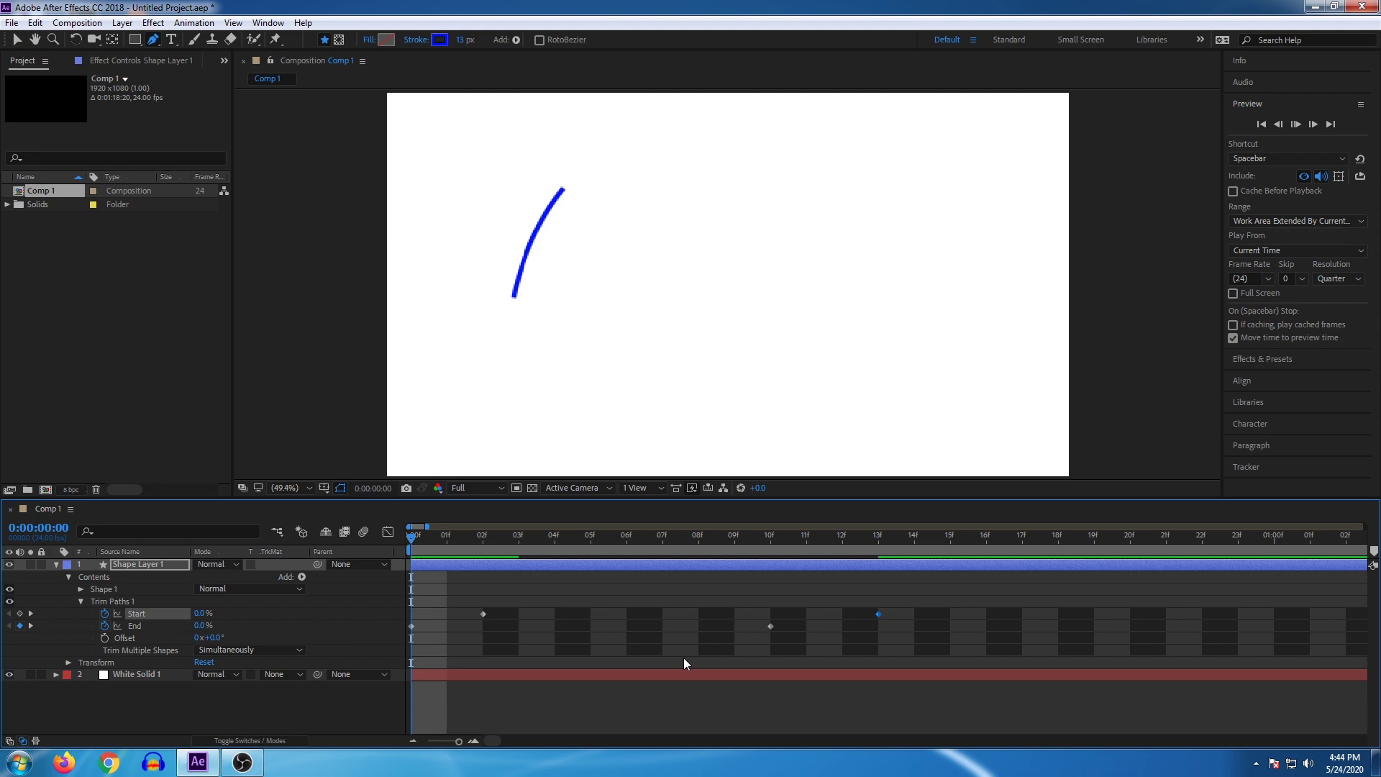
- Preview the animation, then apply Easy Ease (F9) to all four Start and End keyframes
left_click(591, 553)
left_click_drag(593, 554, 412, 550)
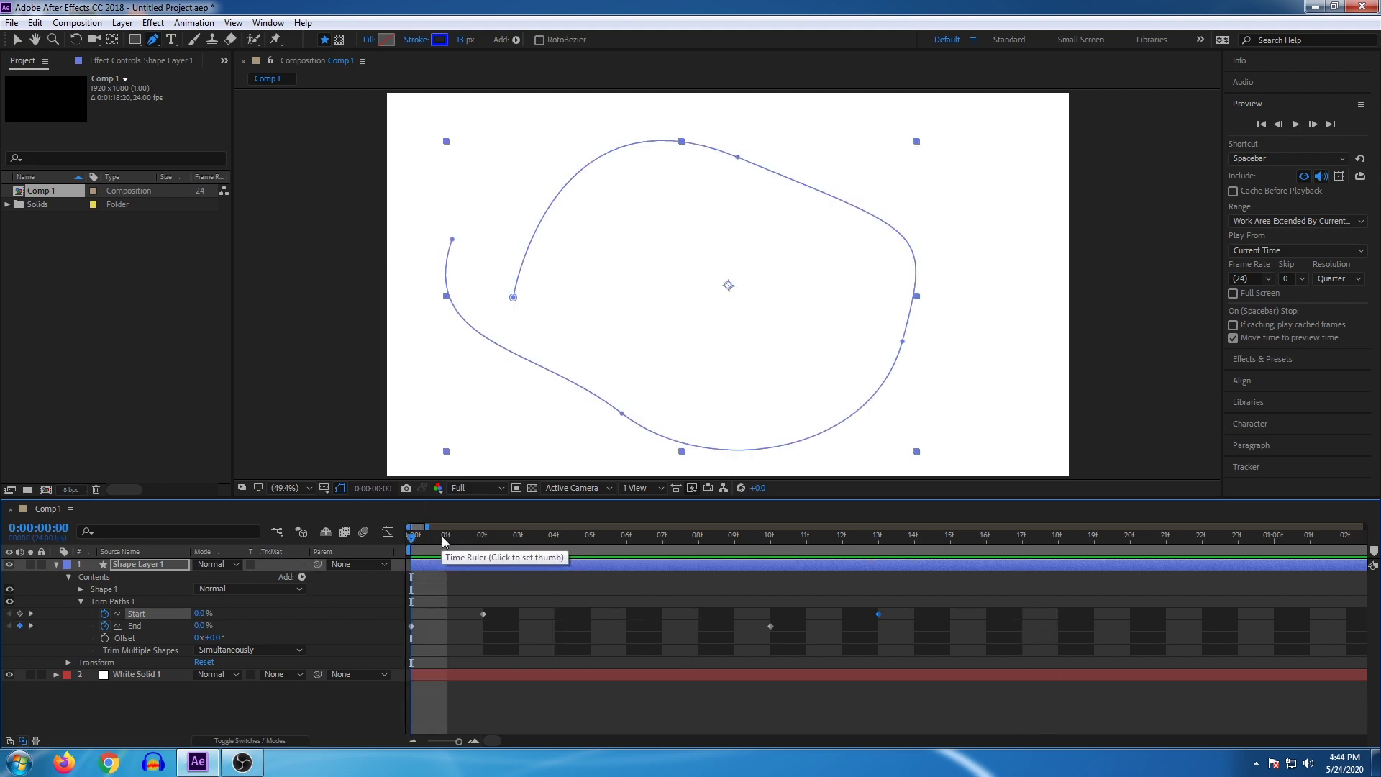
key("space")
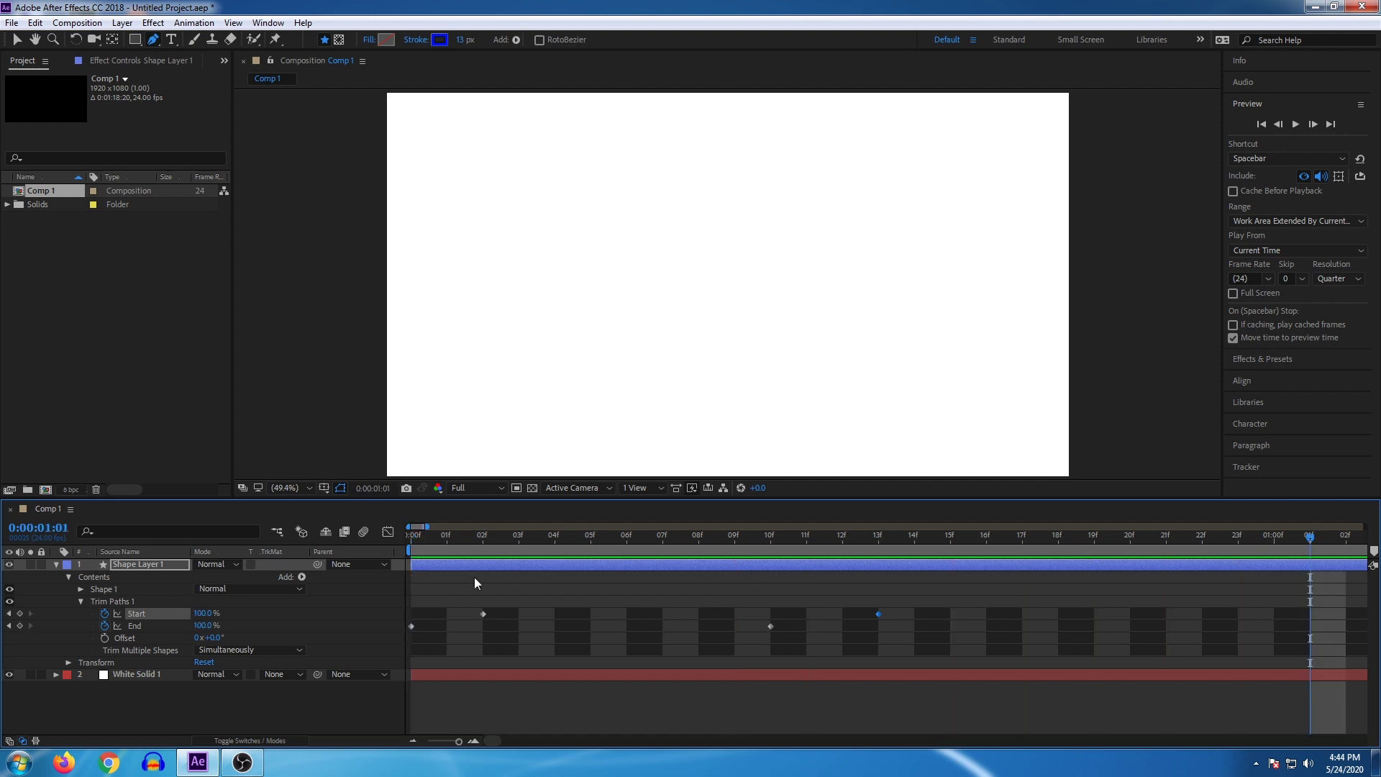
key("space")
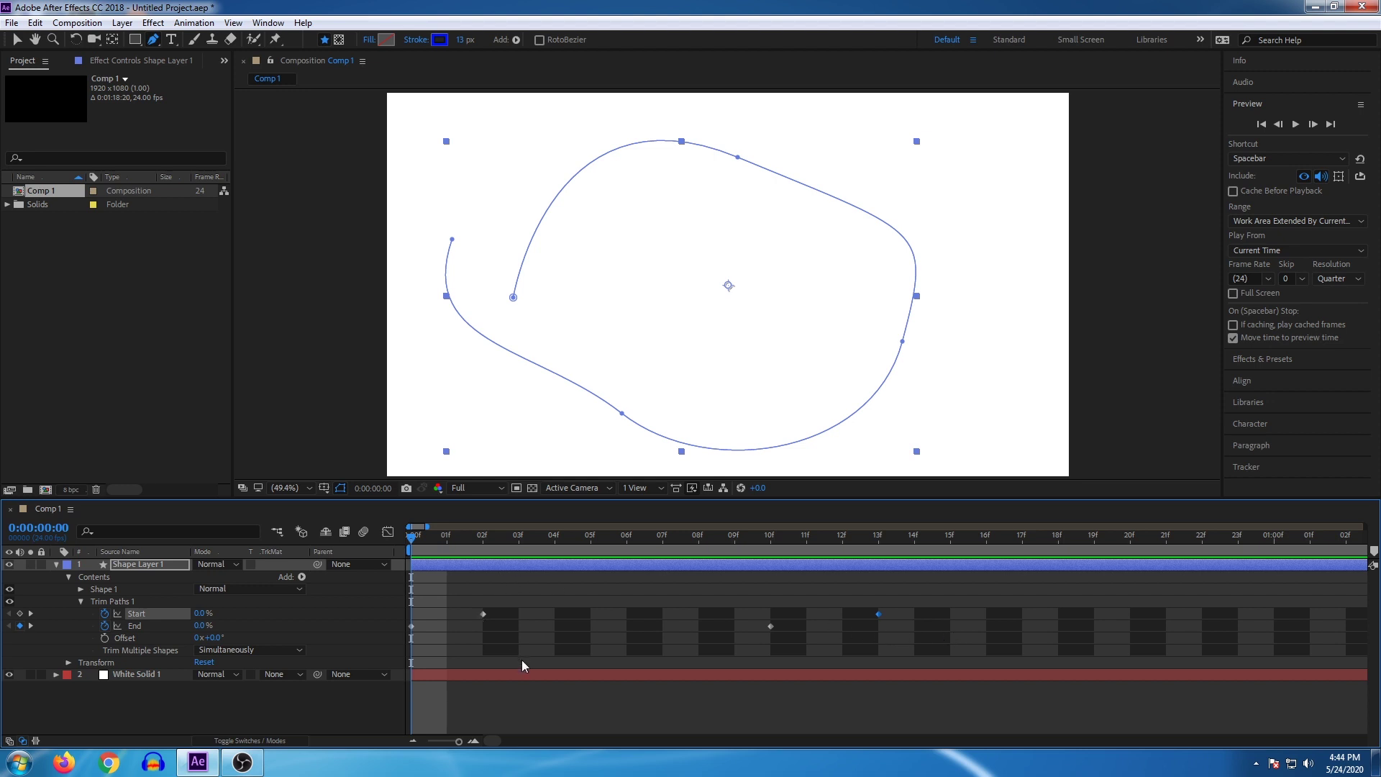
left_click_drag(933, 582, 610, 665)
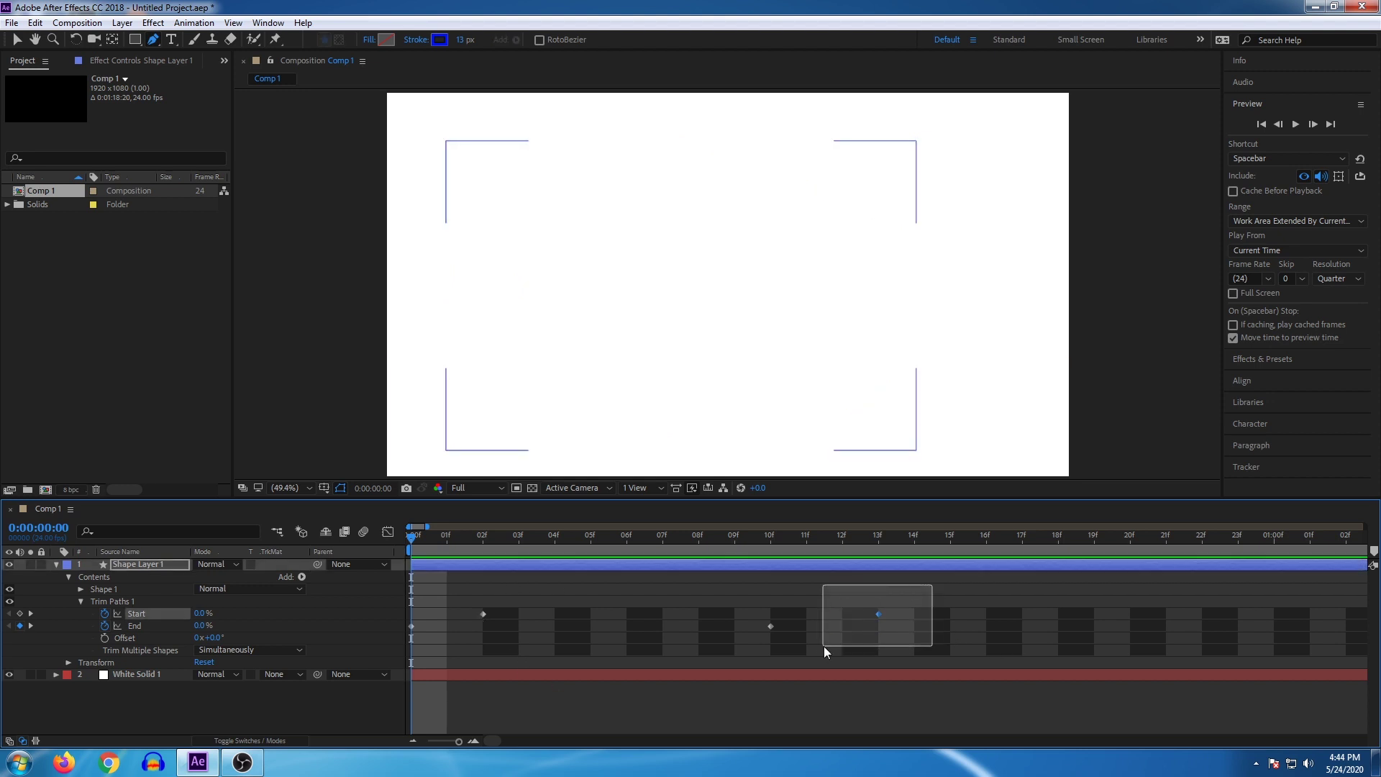
left_click_drag(508, 673, 151, 671)
key("F9")
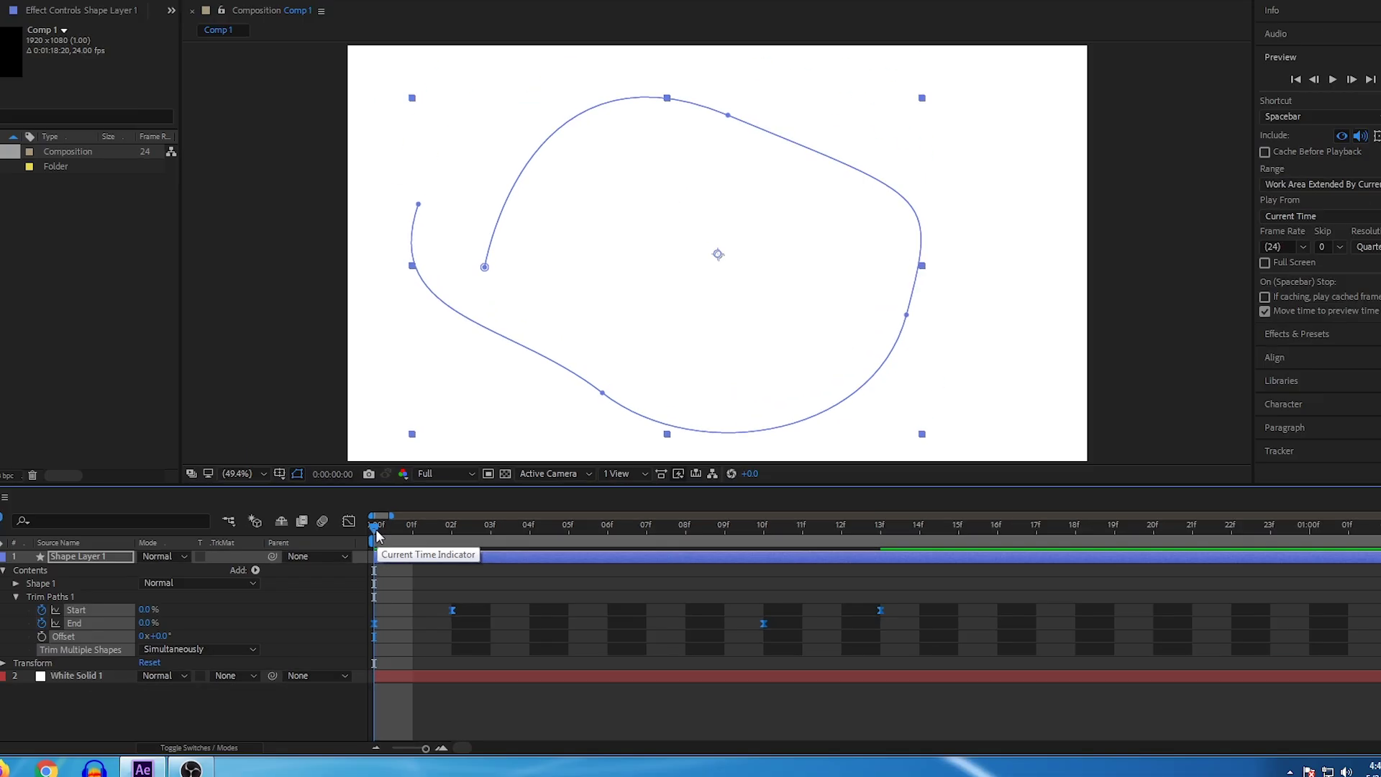
key("space")
key("space")
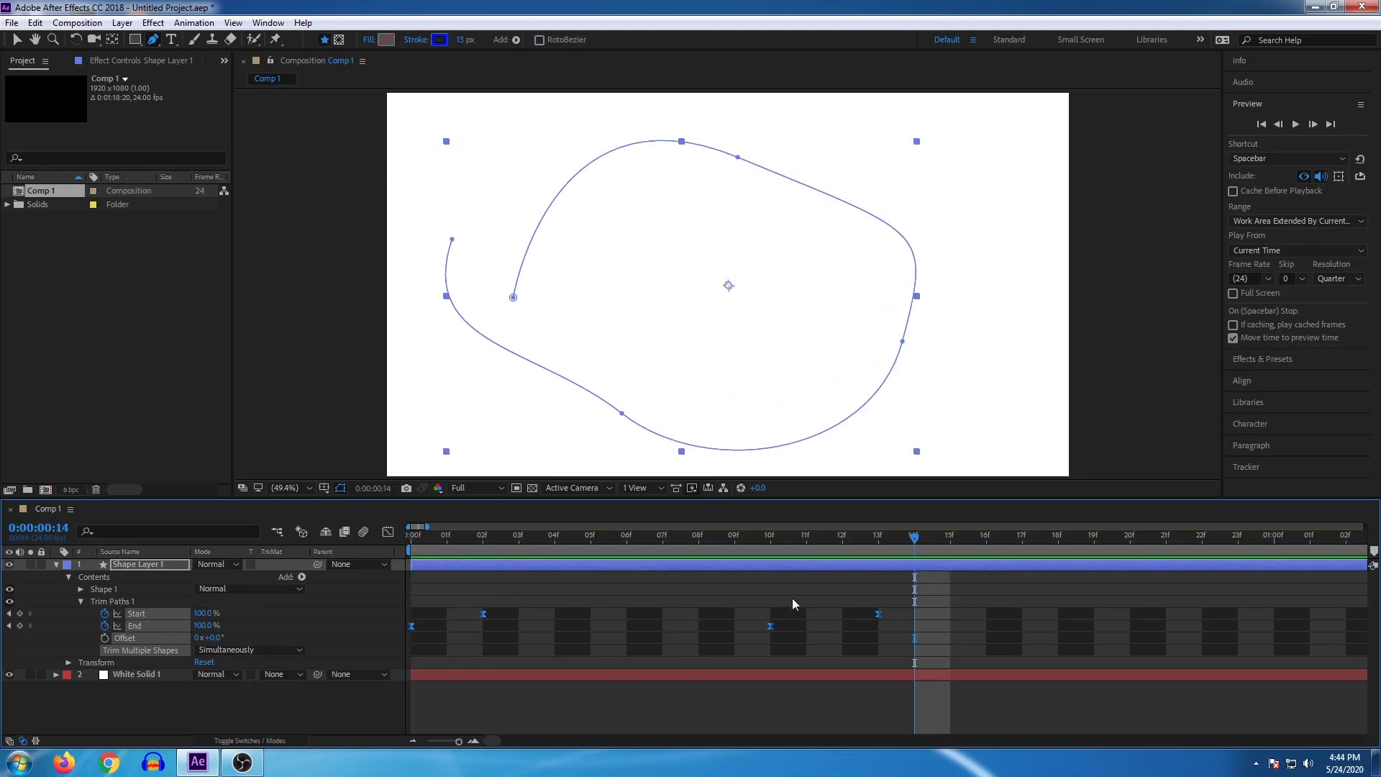
key("Home")
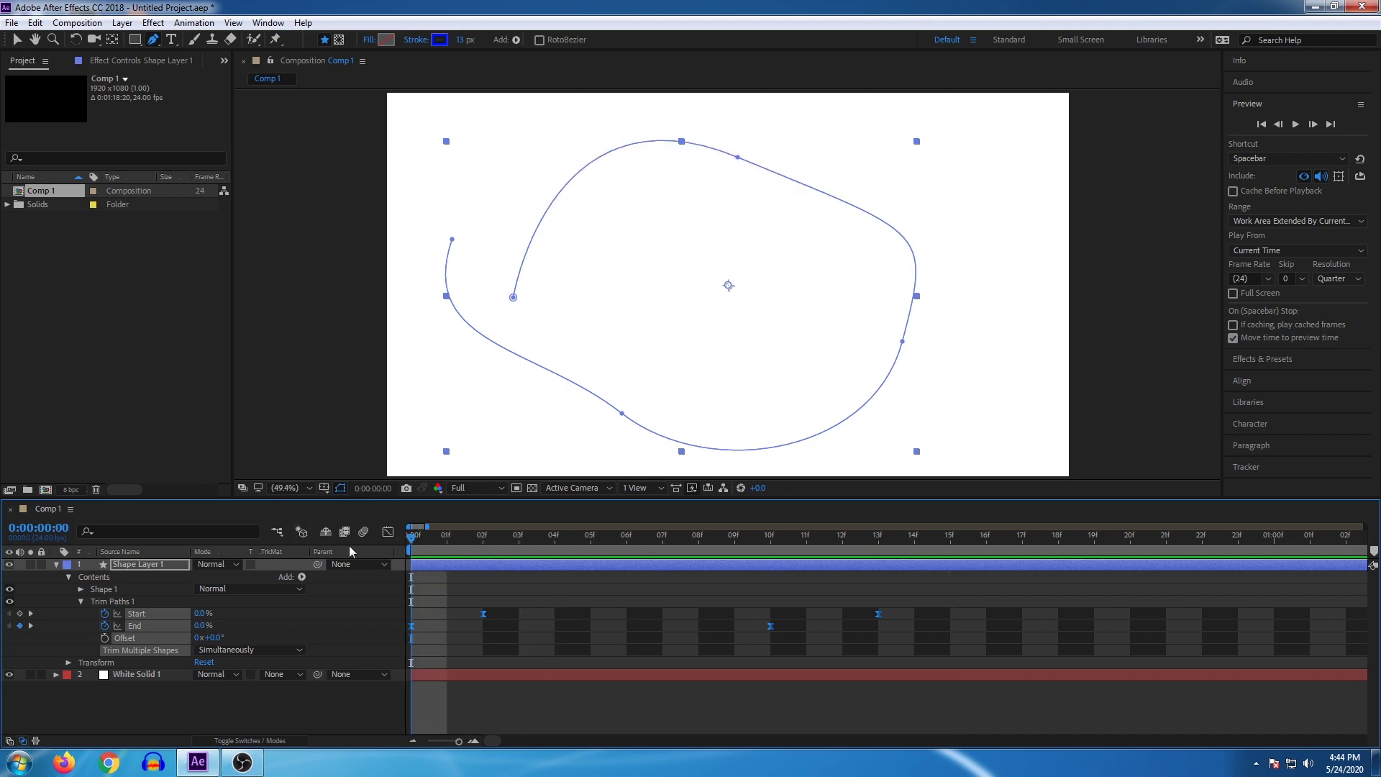
key("space")
key("space")
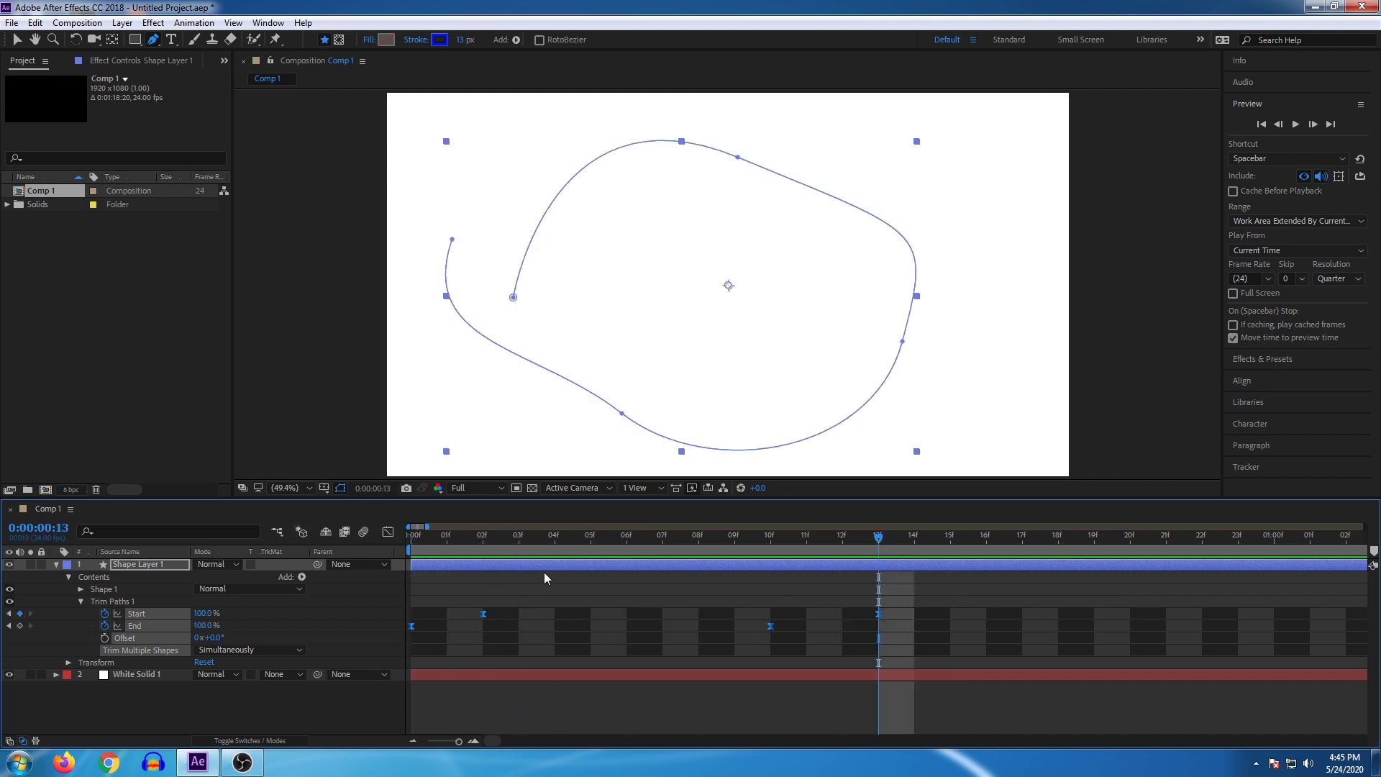
left_click(542, 599)
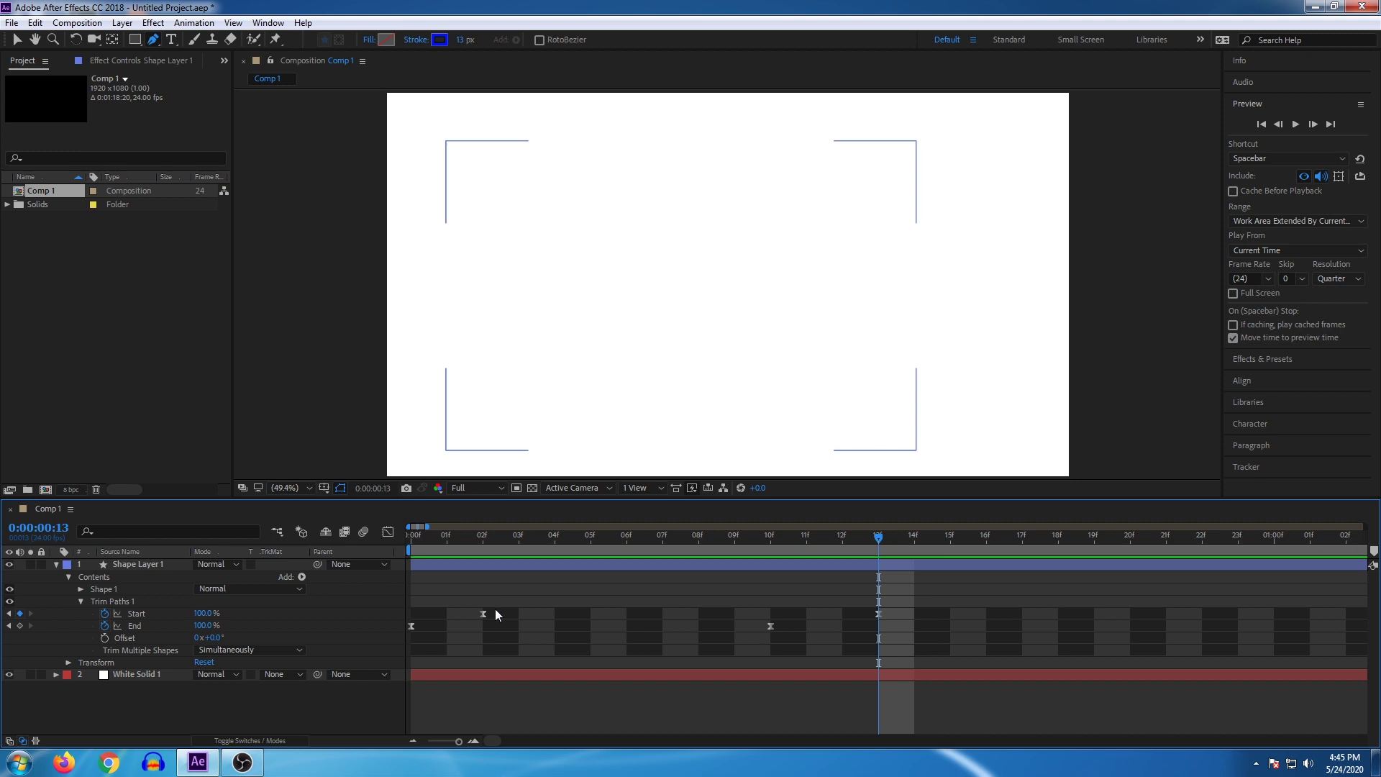
left_click_drag(932, 587, 434, 643)
left_click(139, 612)
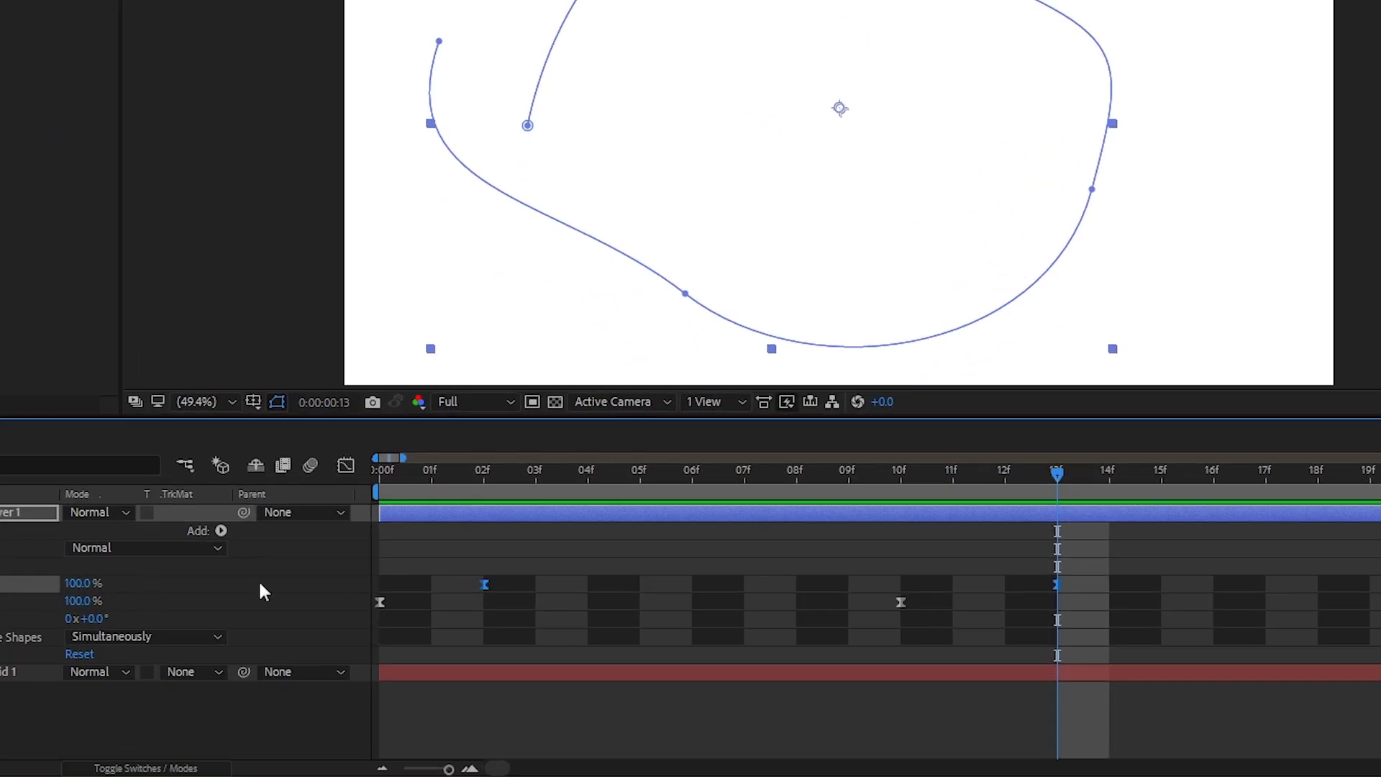
left_click_drag(734, 491, 638, 490)
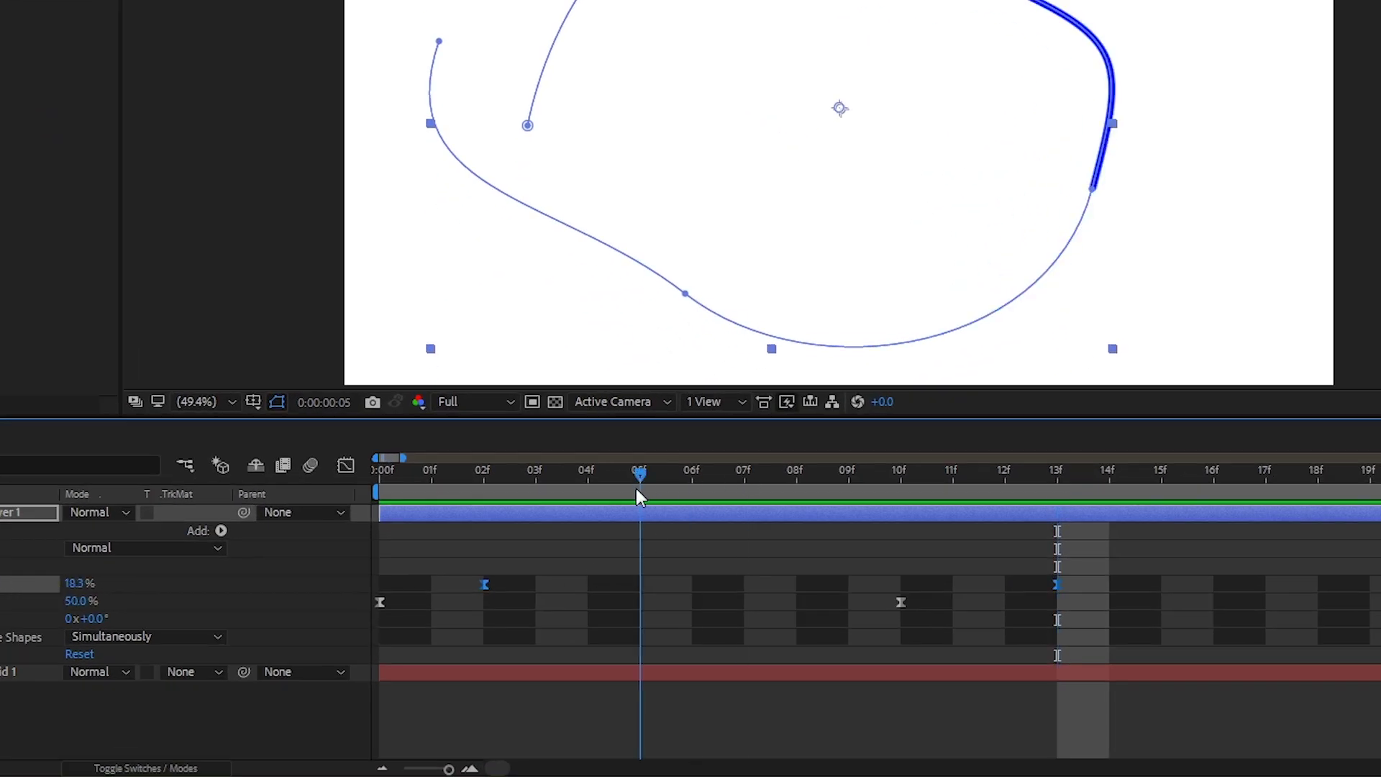
- In the speed graph, drag the first Start keyframe's influence handle right for a slower start
left_click(349, 466)
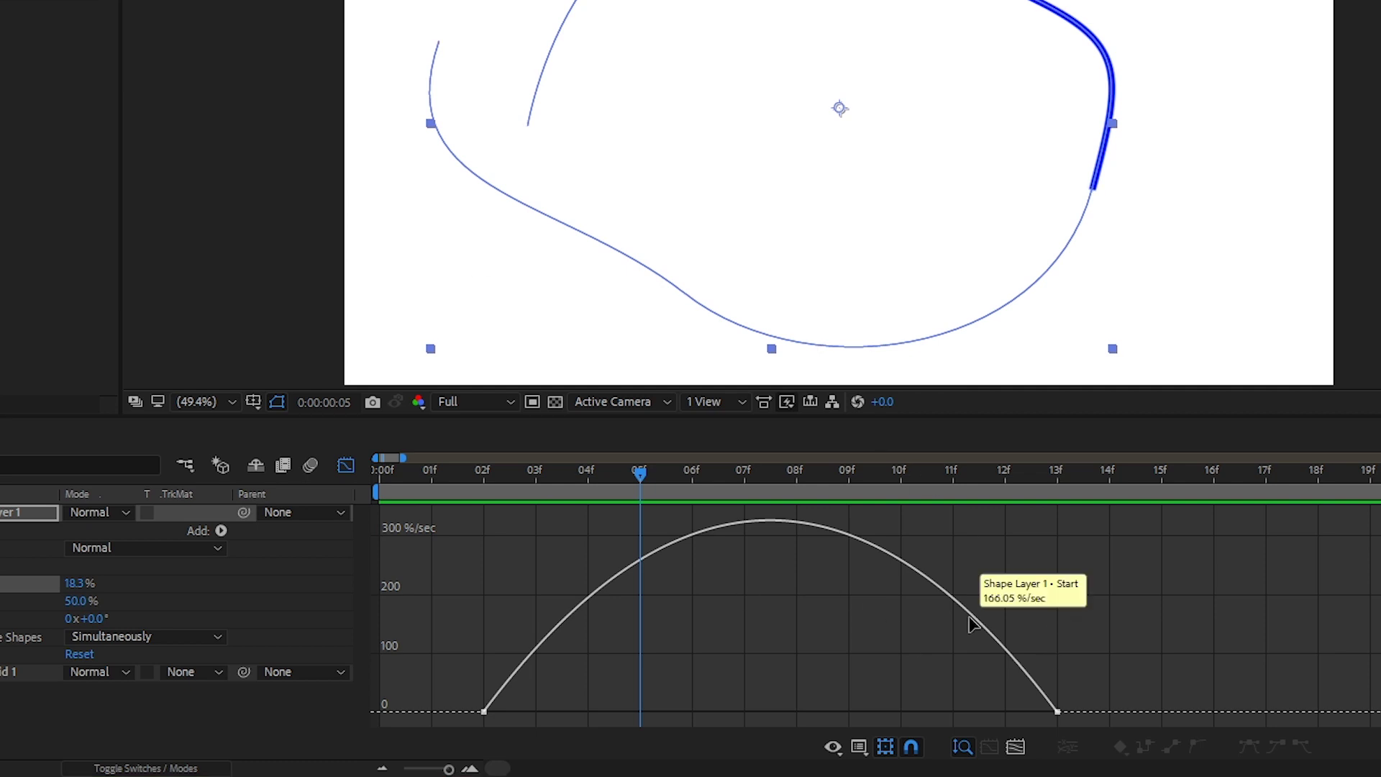
left_click_drag(1105, 679, 440, 718)
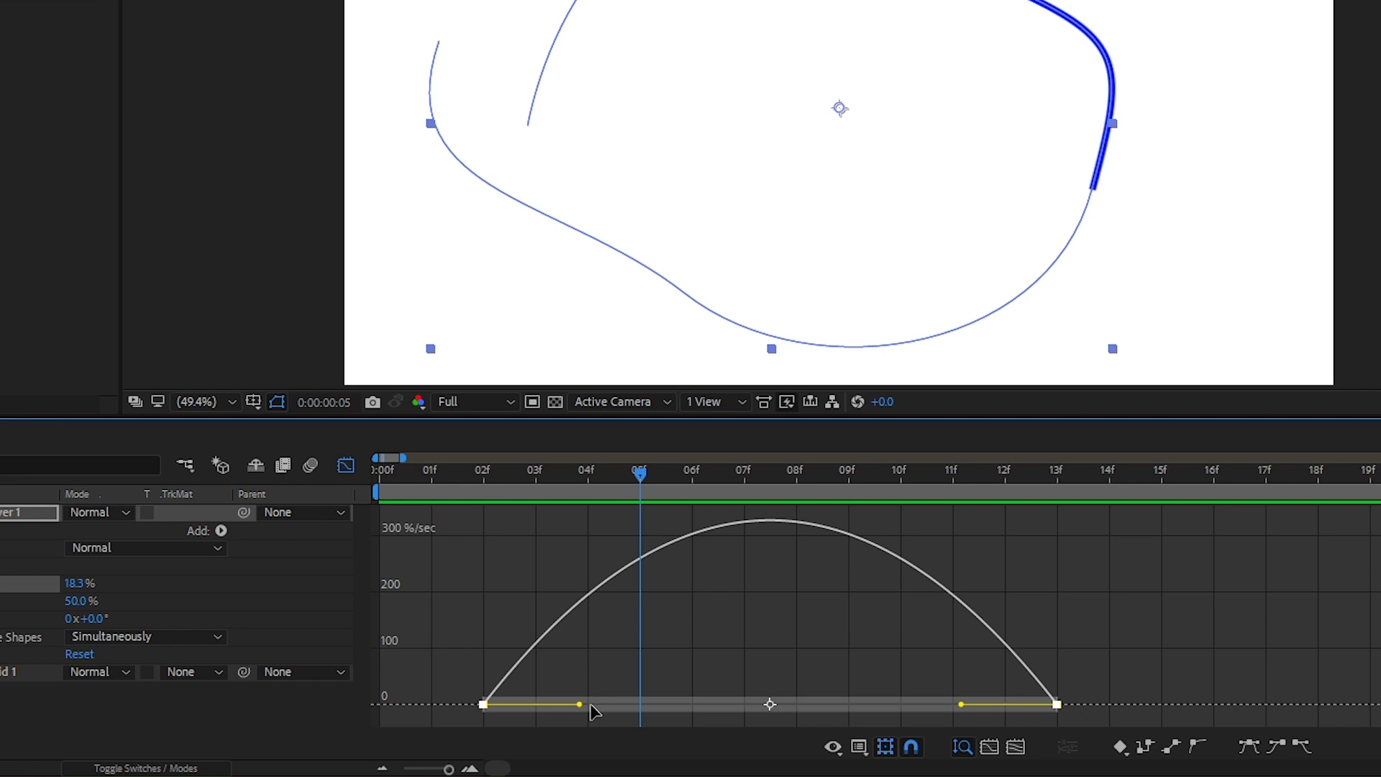
left_click_drag(580, 705, 676, 705)
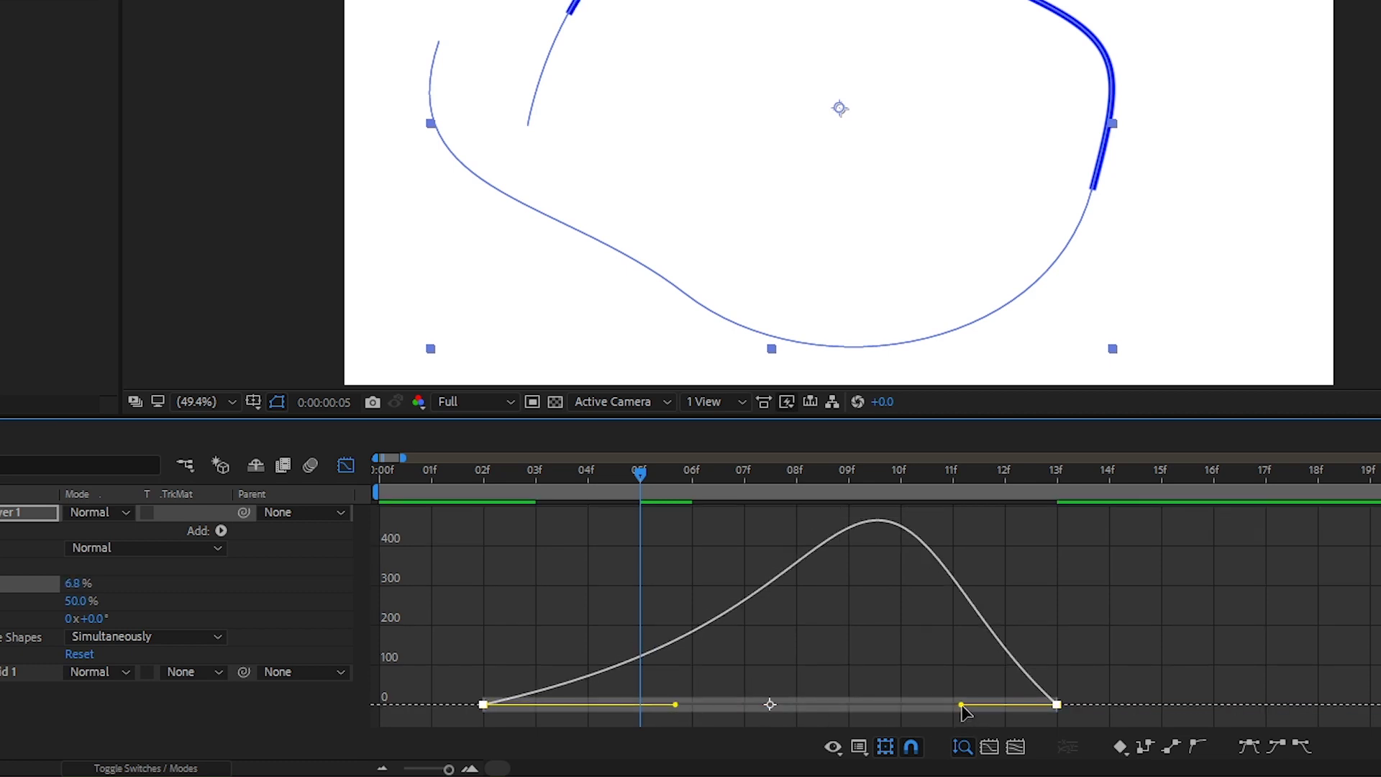
- Raise the first End keyframe's ease influence to about 69%, then return to frame 0
left_click(15, 601)
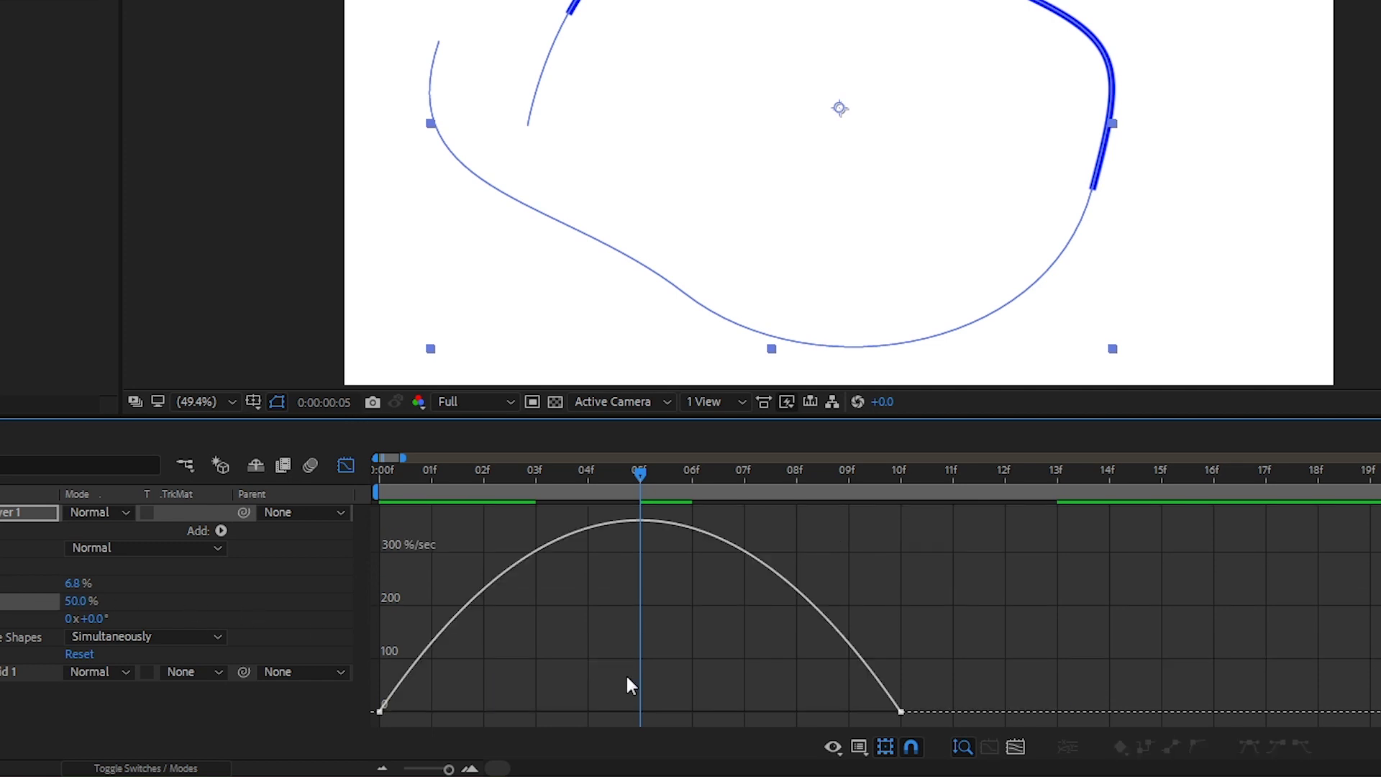
left_click_drag(1065, 667, 291, 727)
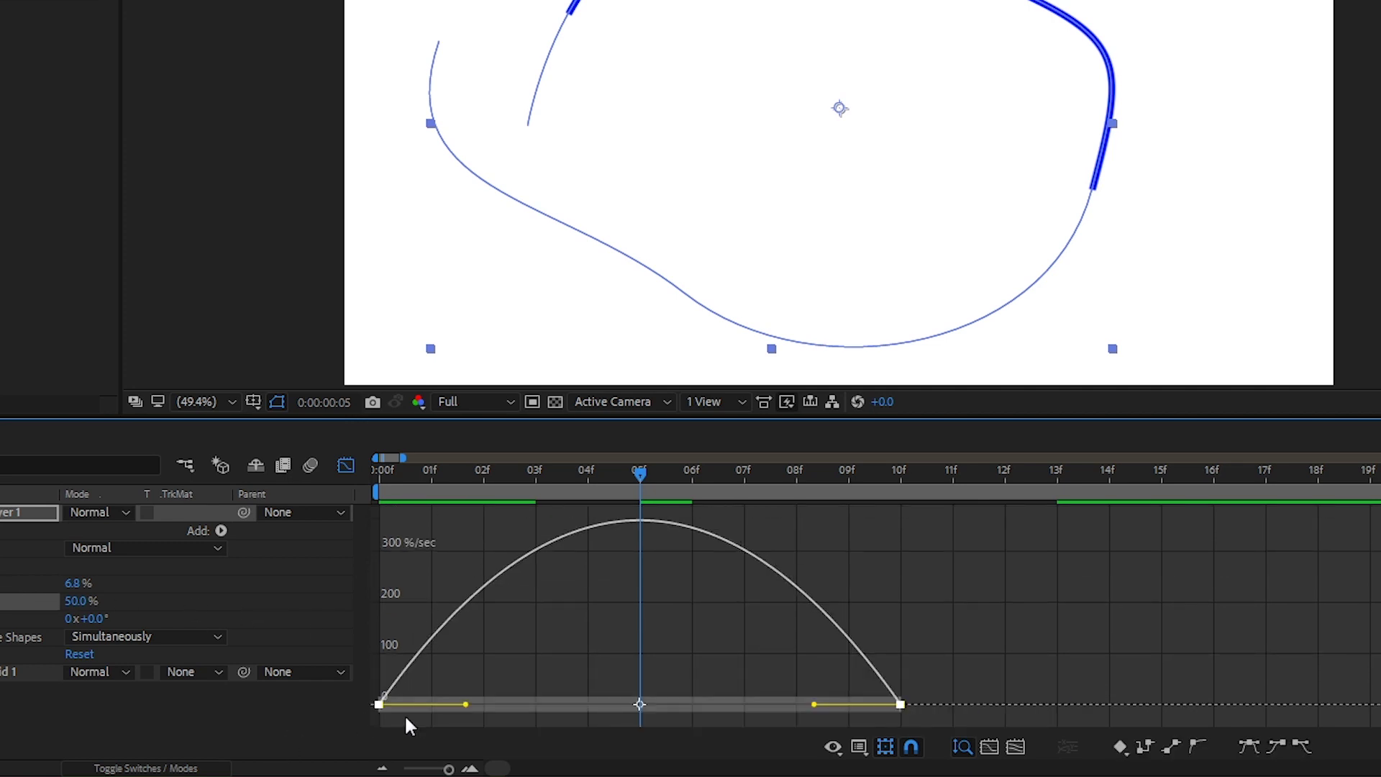
left_click_drag(466, 705, 543, 713)
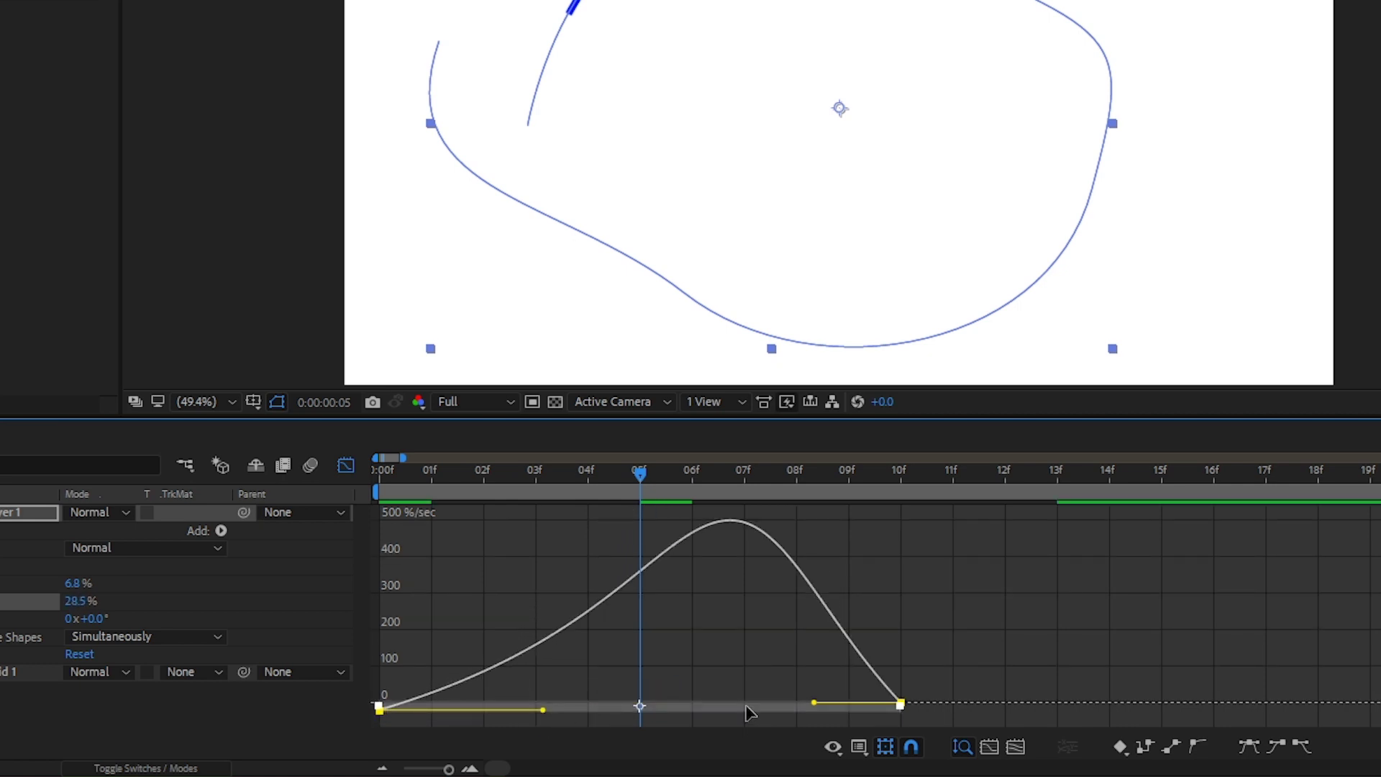
left_click_drag(543, 712, 560, 708)
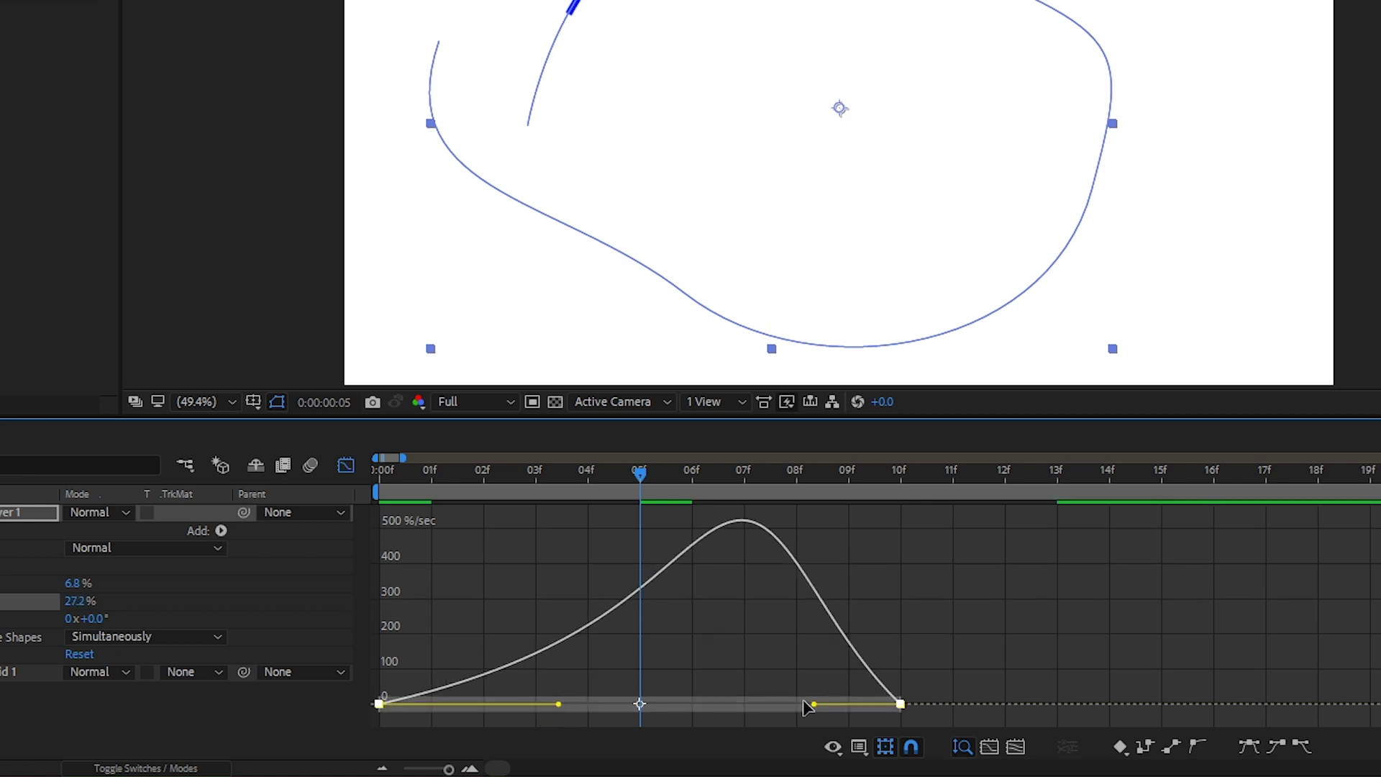
left_click(346, 465)
left_click_drag(485, 469, 137, 502)
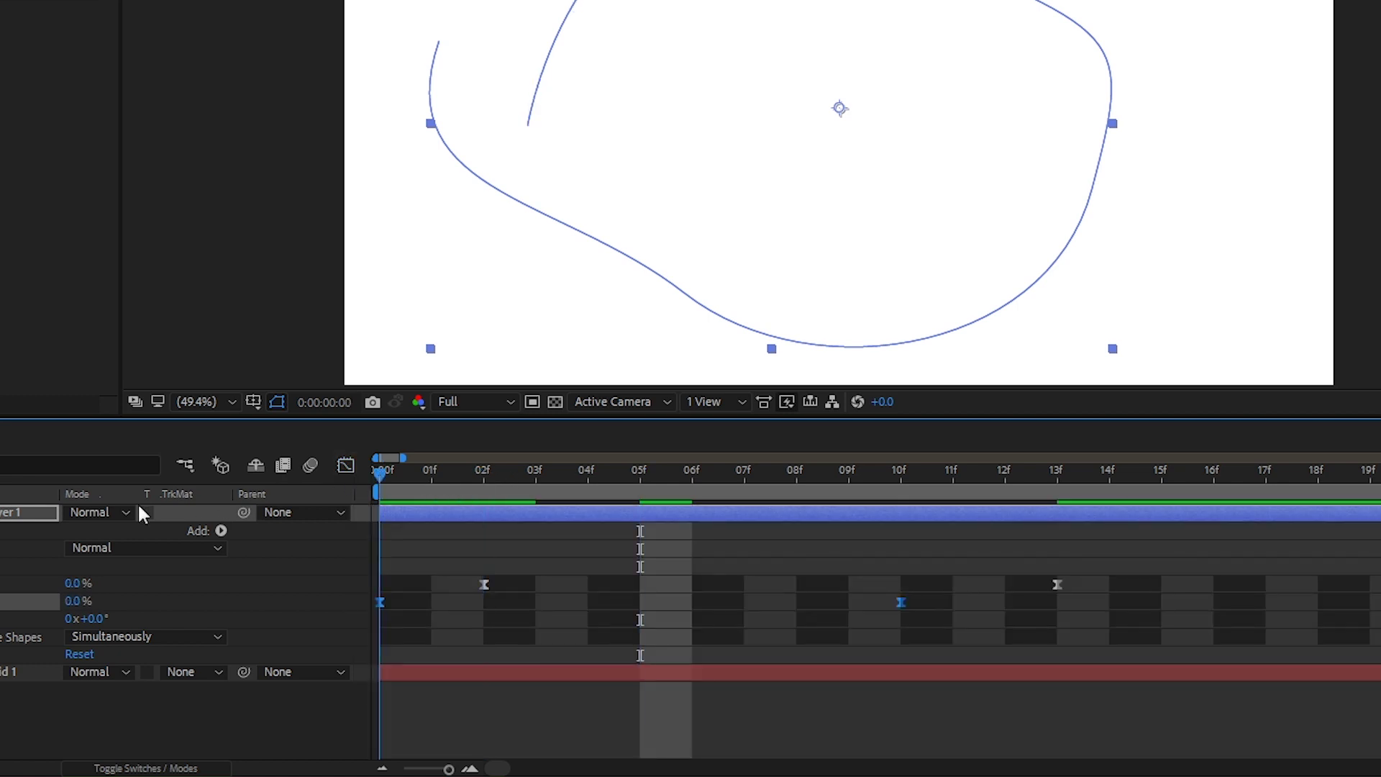
- Play back the revised draw-on and erase animation, zoom the timeline out fully, and collapse the shape layer's properties
key("space")
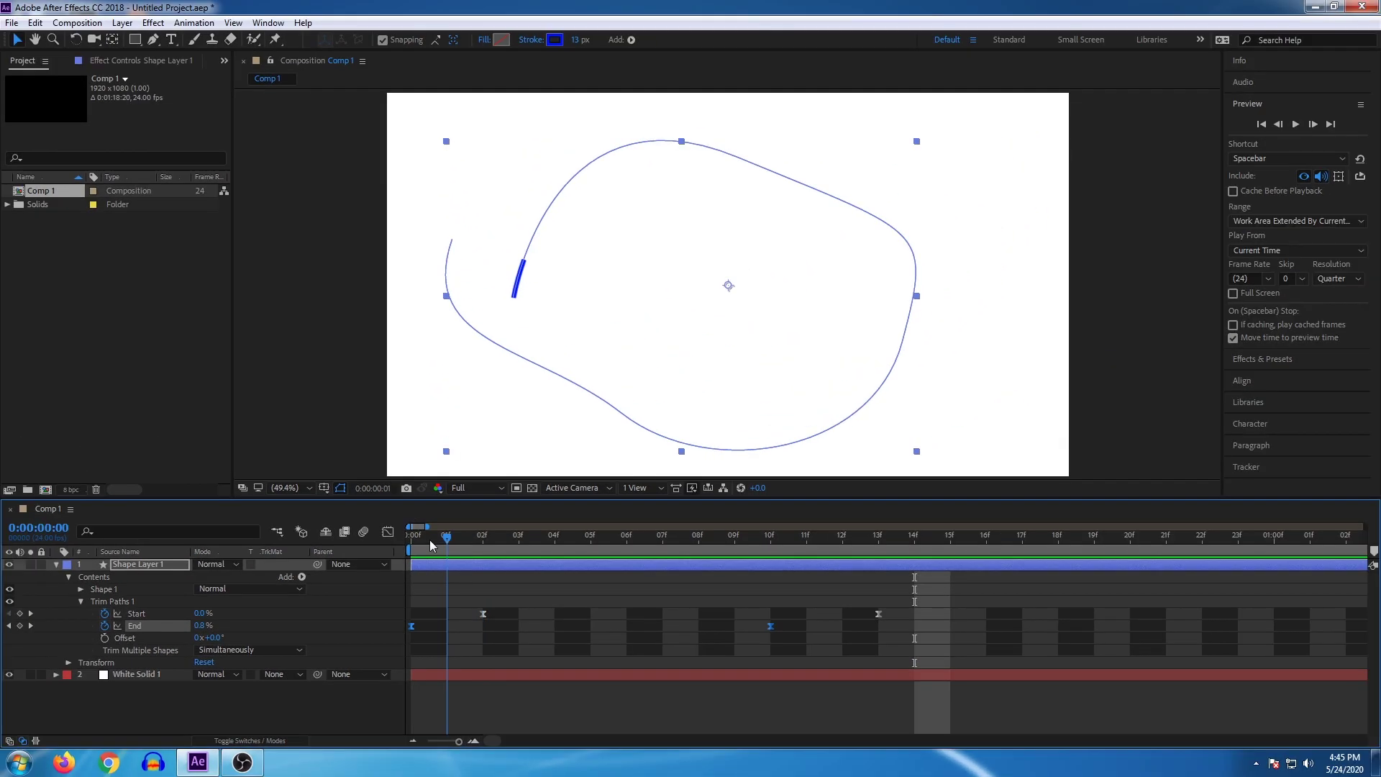
key("space")
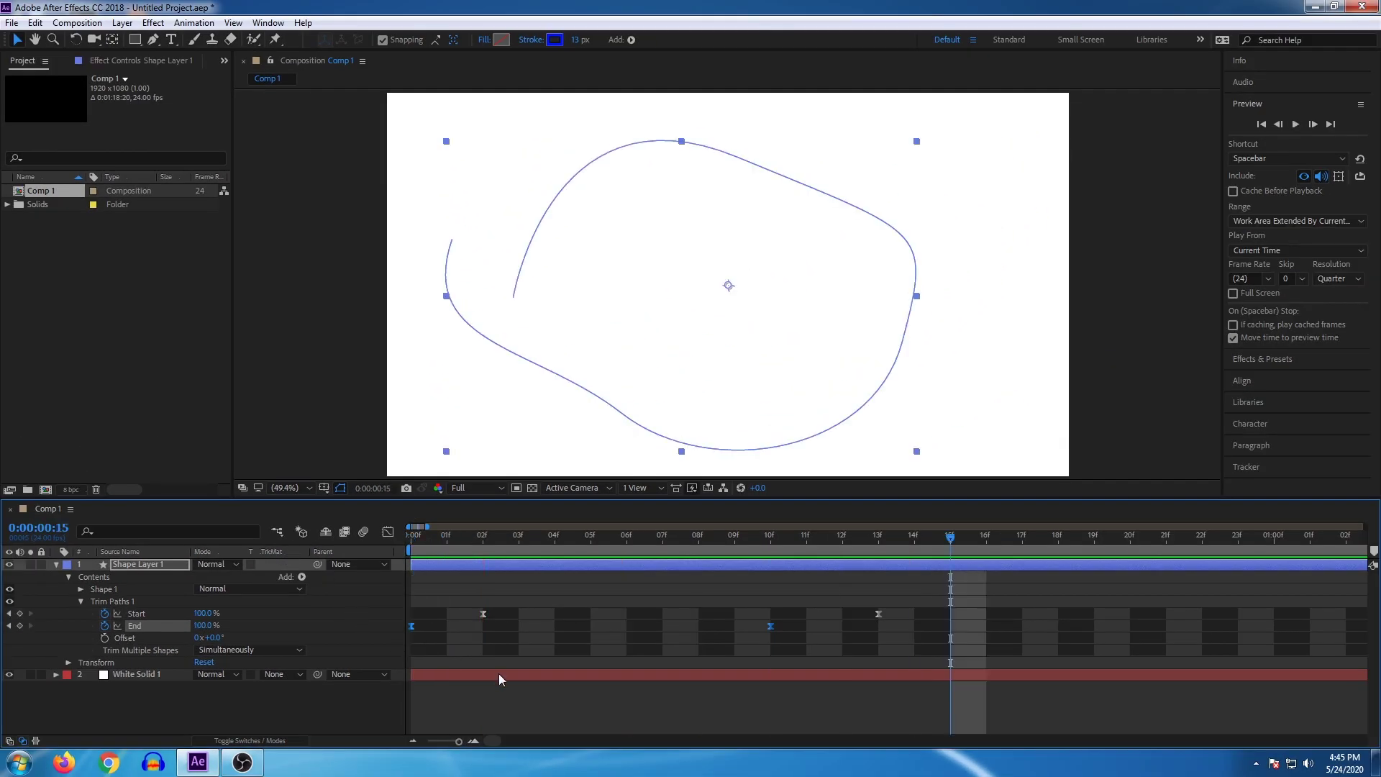
left_click_drag(459, 741, 426, 742)
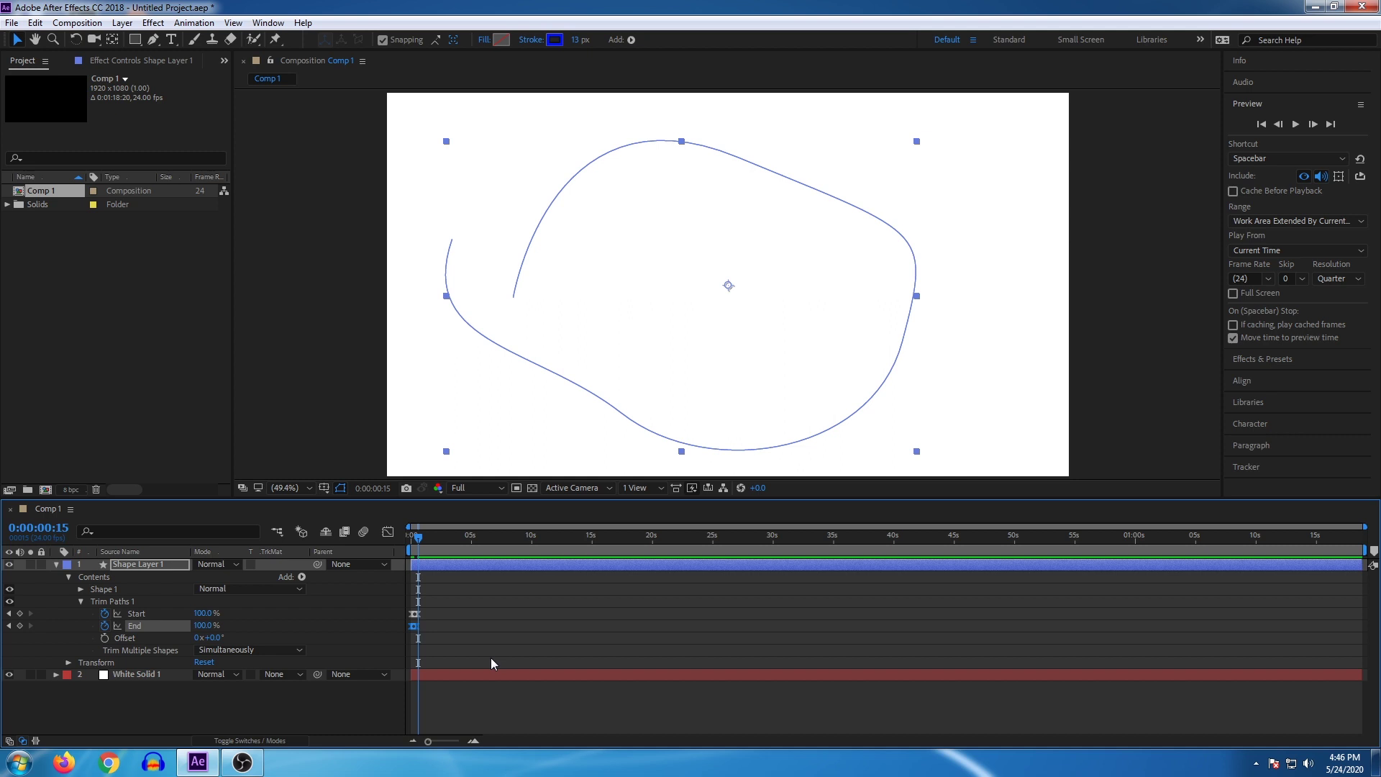
key("u")
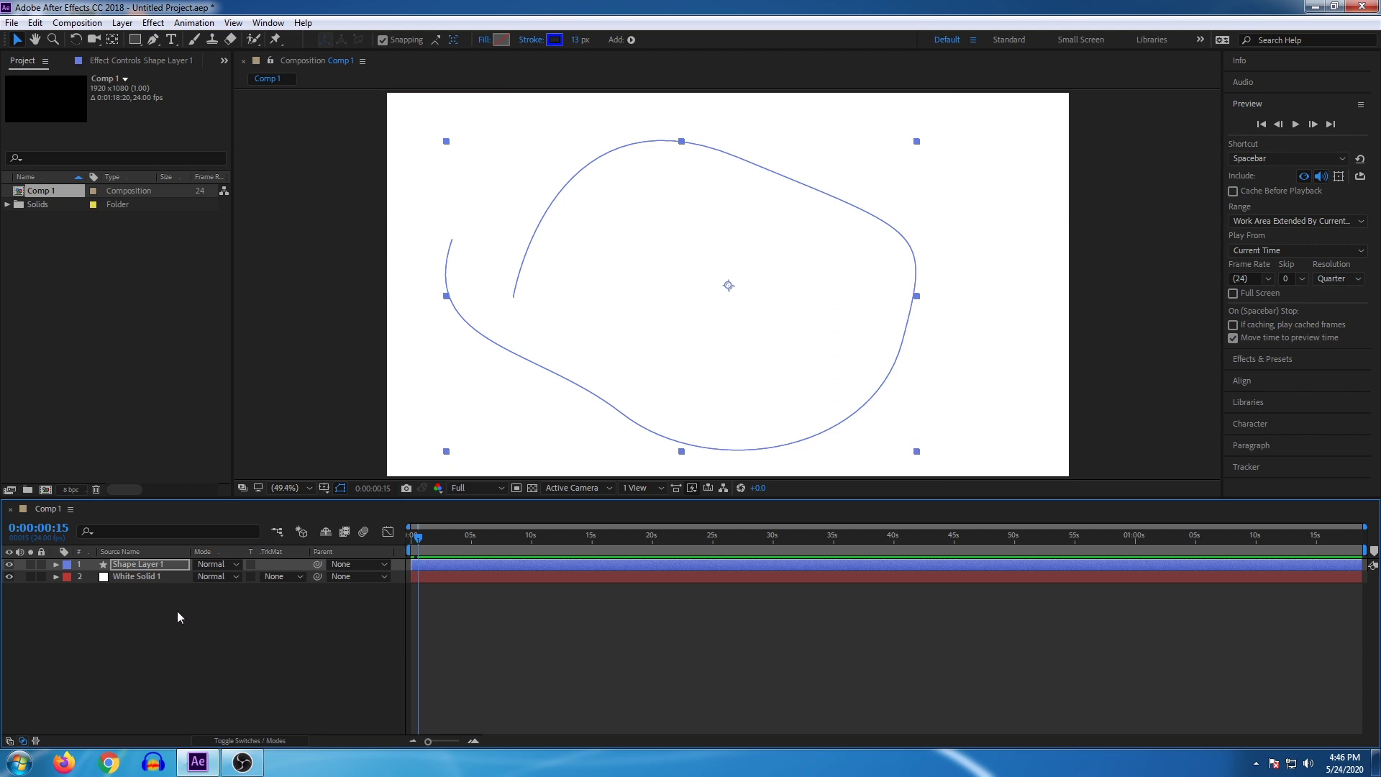
- Deselect the shape layer, switch to the Pen tool, and scrub through the opening frames of the blue stroke
left_click(231, 645)
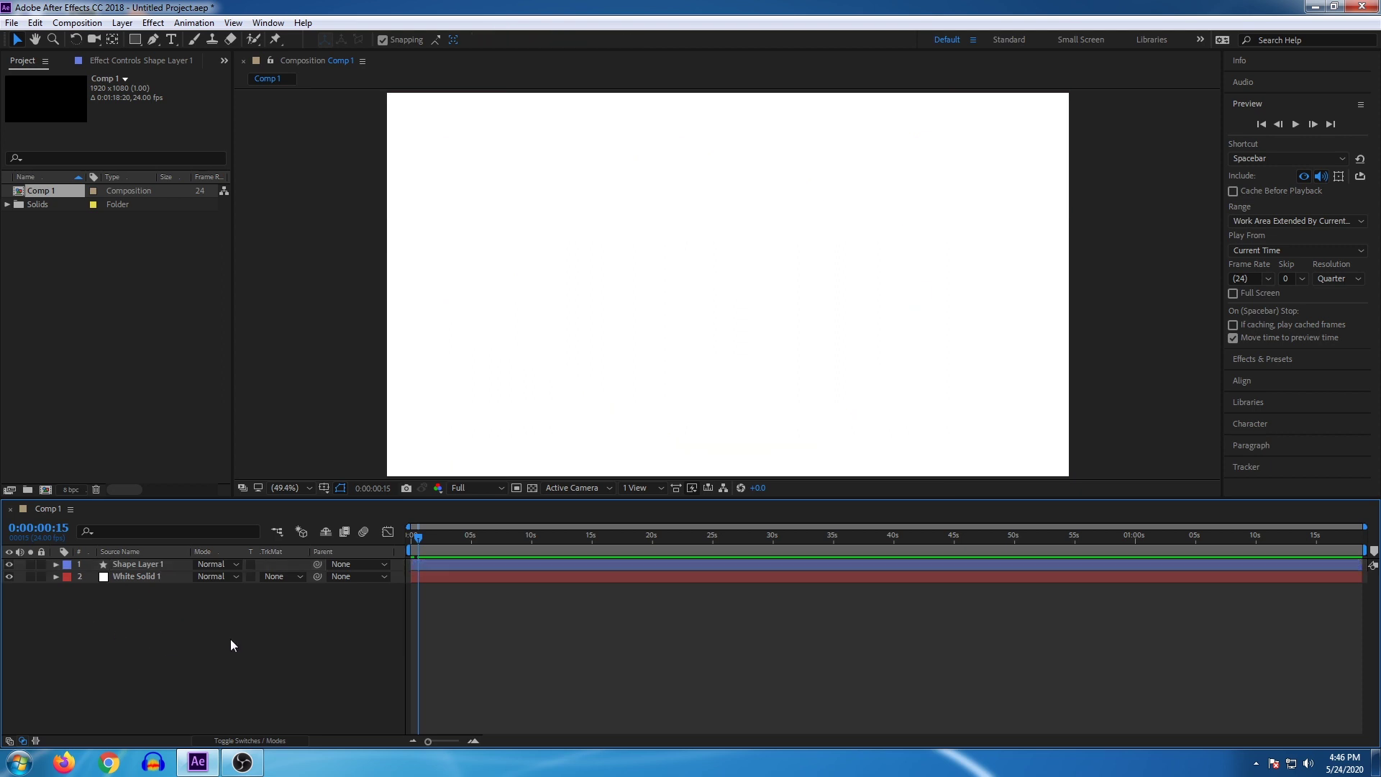
left_click(153, 40)
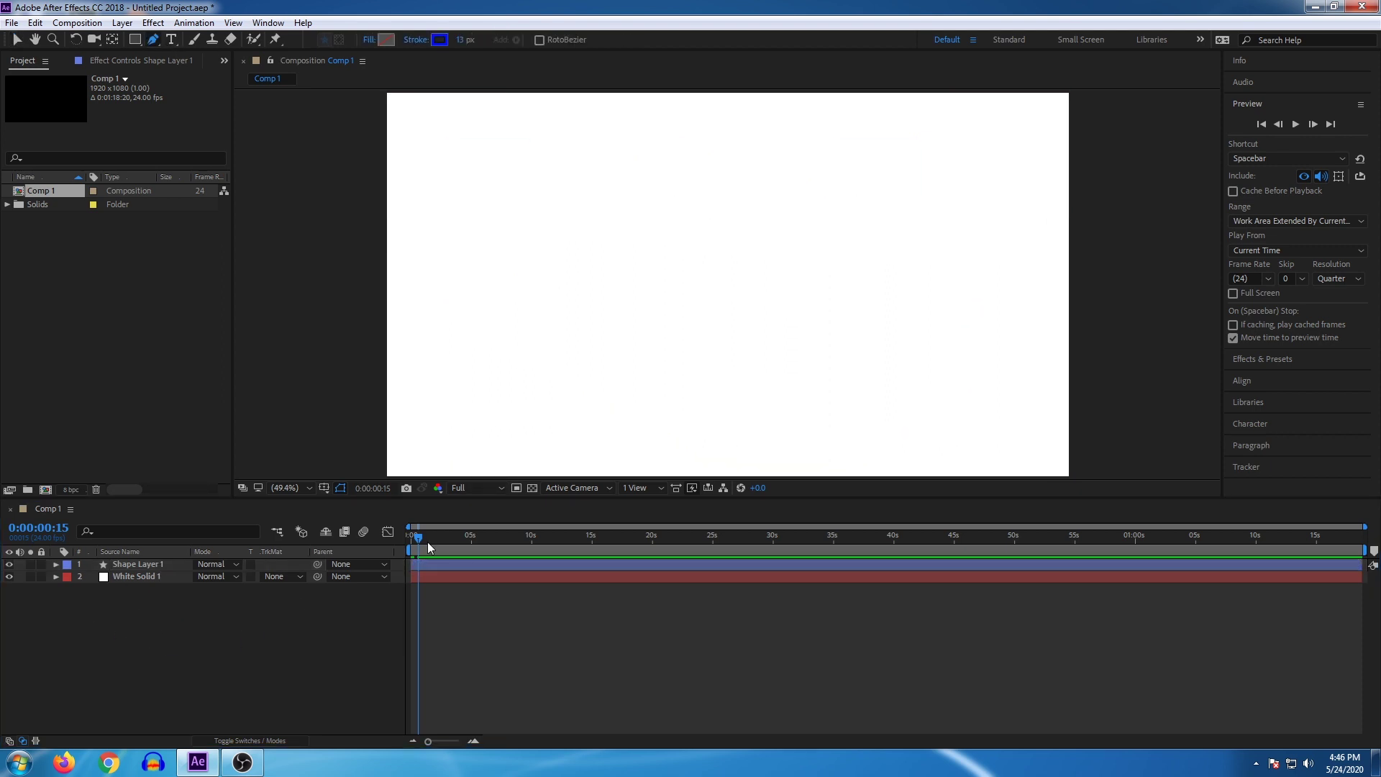
mouse_move(428, 541)
left_mouse_down()
mouse_move(477, 538)
mouse_move(415, 551)
left_mouse_up()
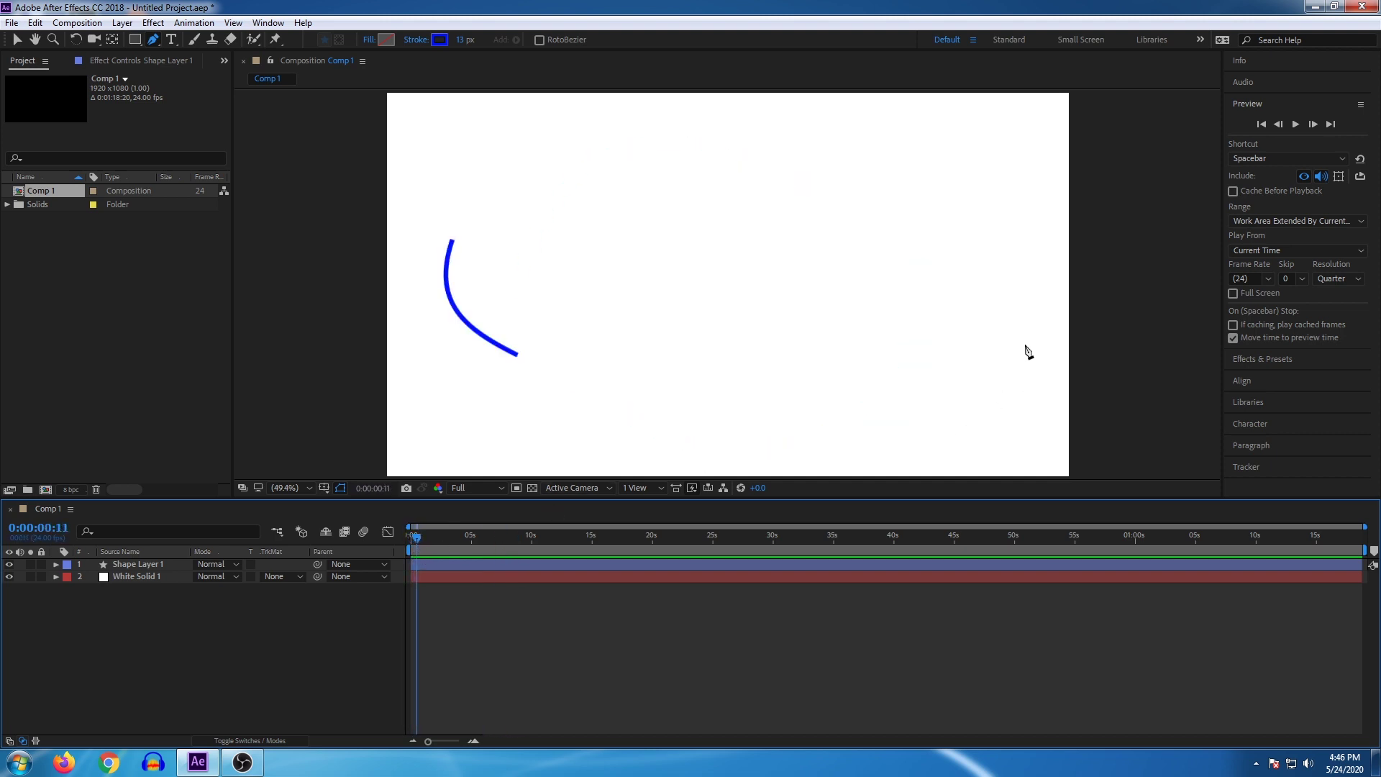